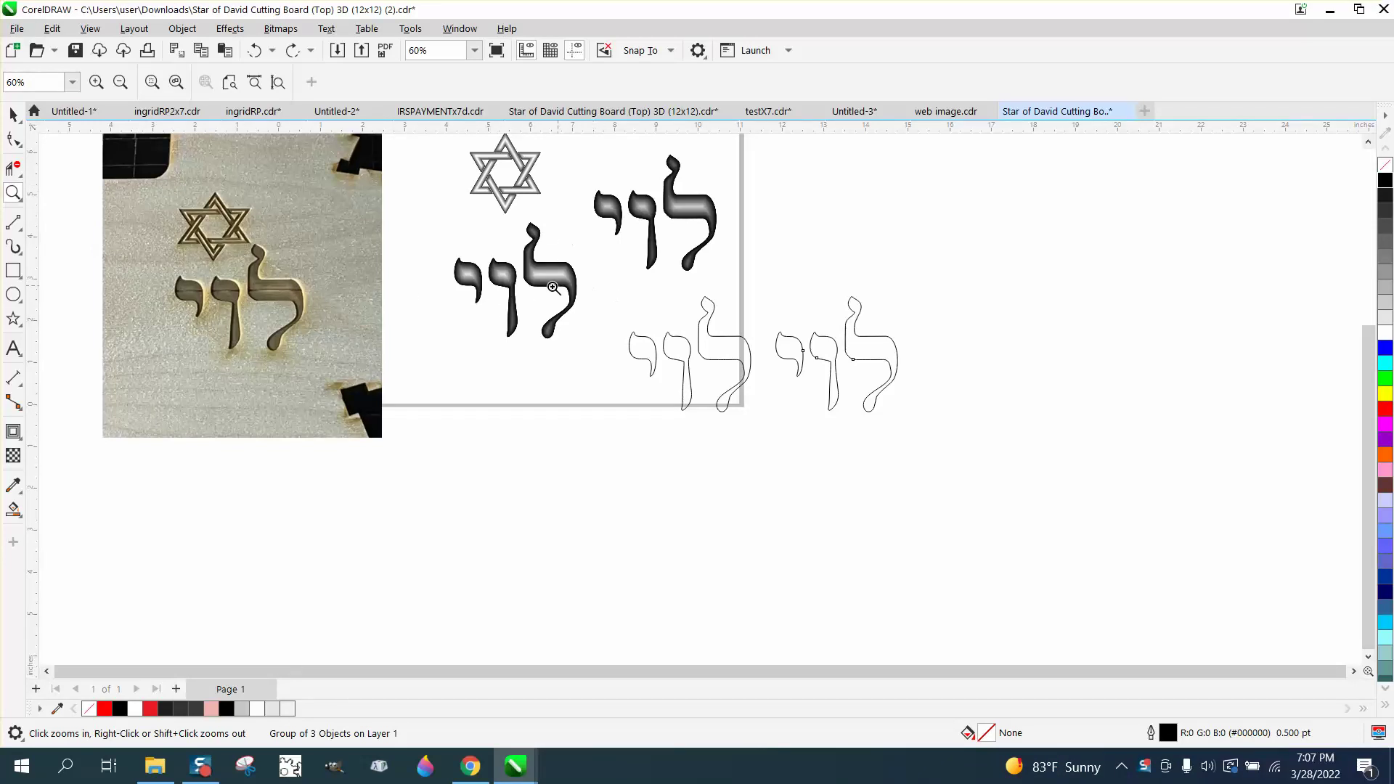
Select the lower shaded לוי group and convert it to an 8-bit grayscale bitmap.
click(408, 288)
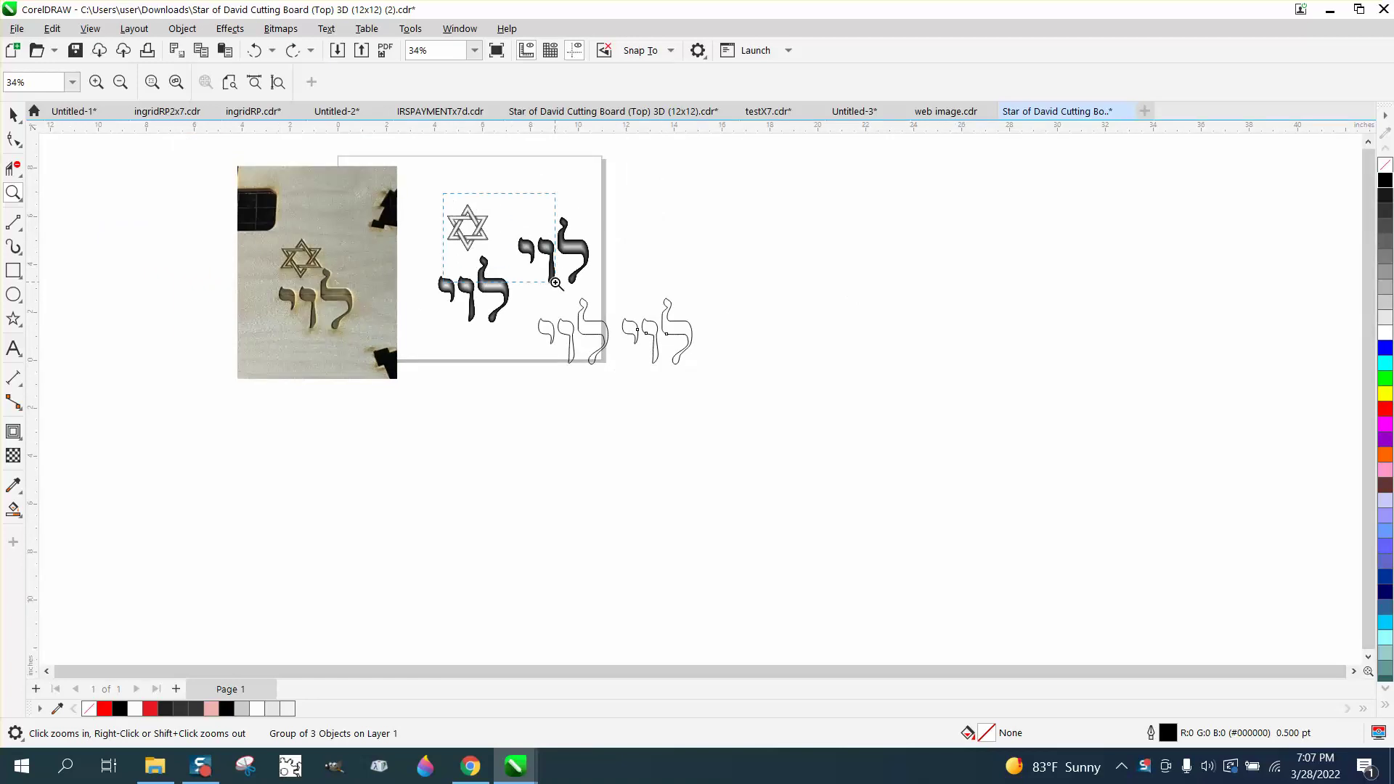
click(480, 288)
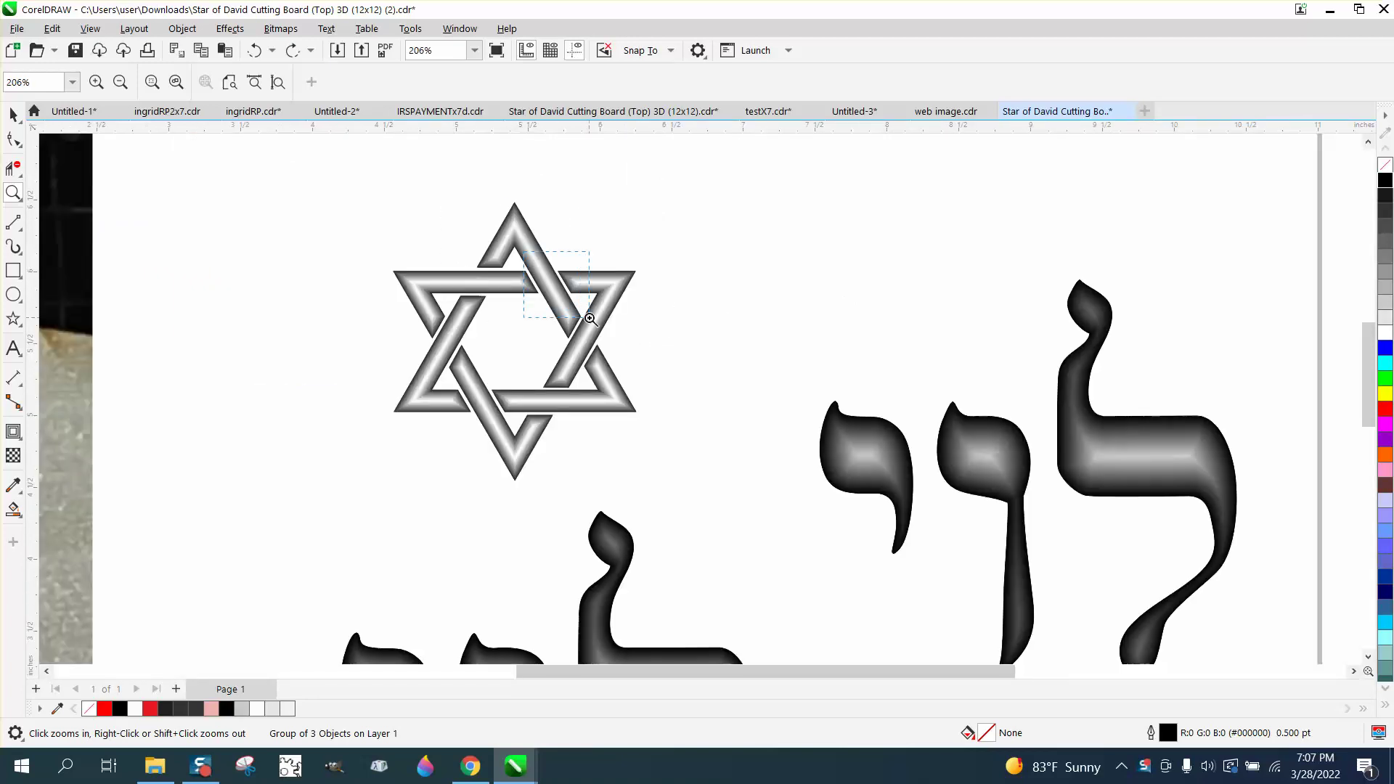
click(586, 316)
scroll(591, 319, down, 1)
scroll(592, 319, down, 1)
scroll(590, 319, down, 1)
scroll(610, 436, down, 1)
scroll(655, 575, down, 1)
scroll(653, 545, down, 1)
scroll(708, 597, up, 3)
scroll(529, 483, down, 1)
scroll(501, 445, down, 1)
scroll(501, 445, down, 1)
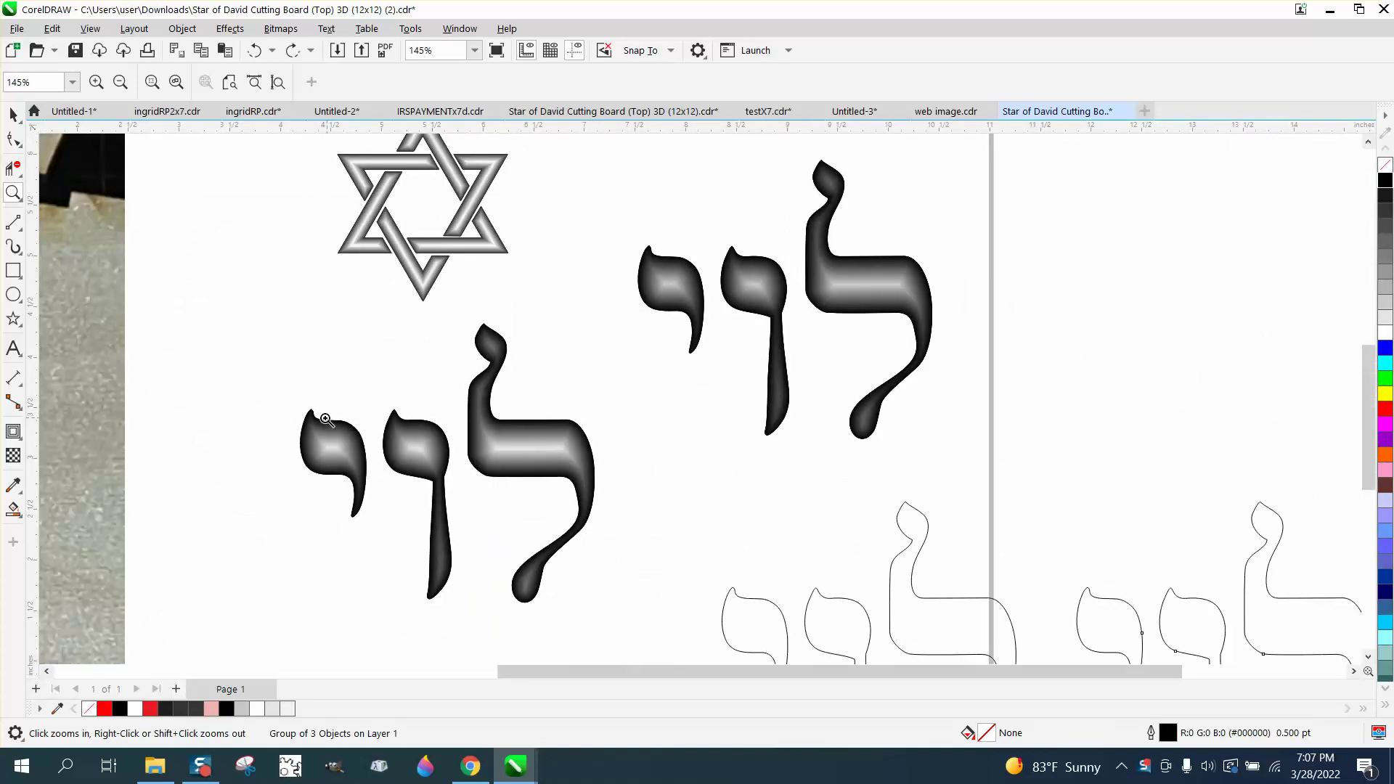
click(14, 115)
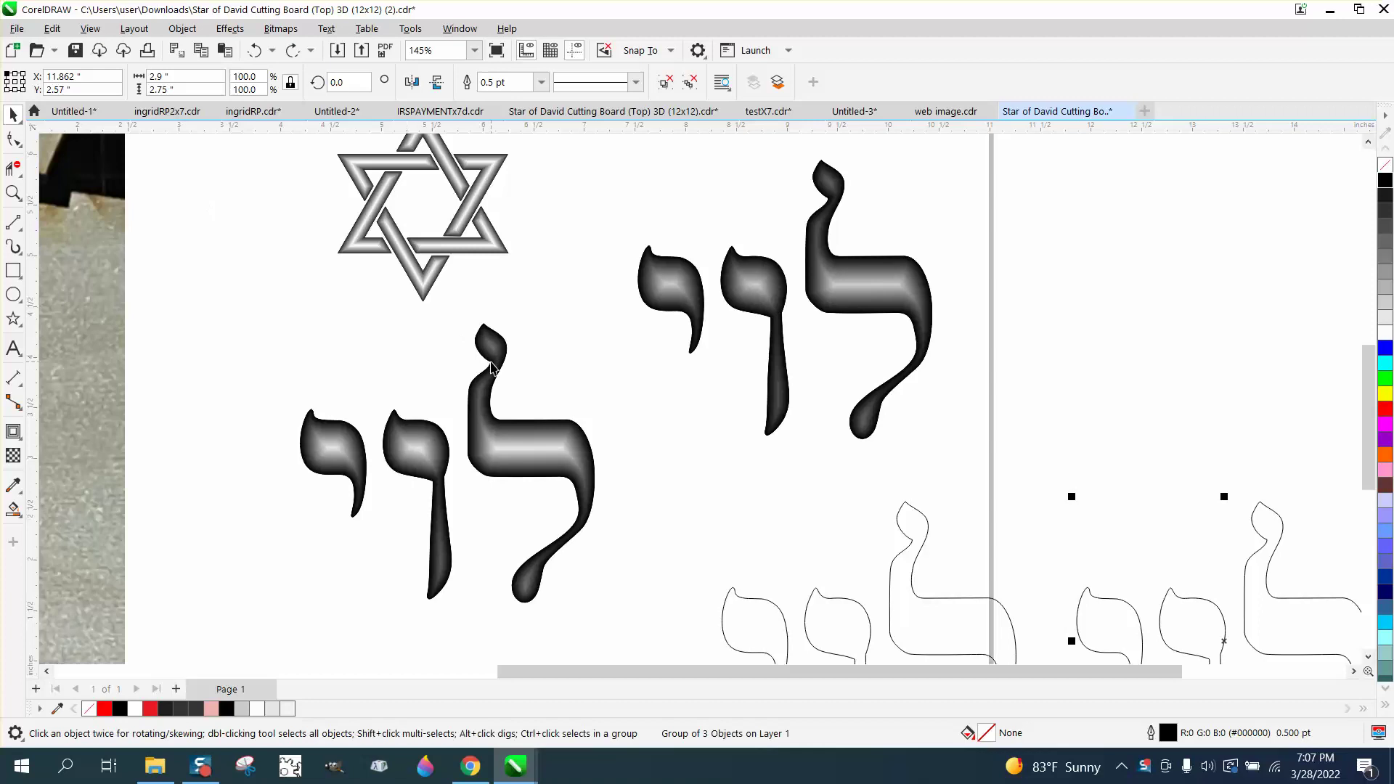
click(491, 364)
scroll(491, 363, down, 1)
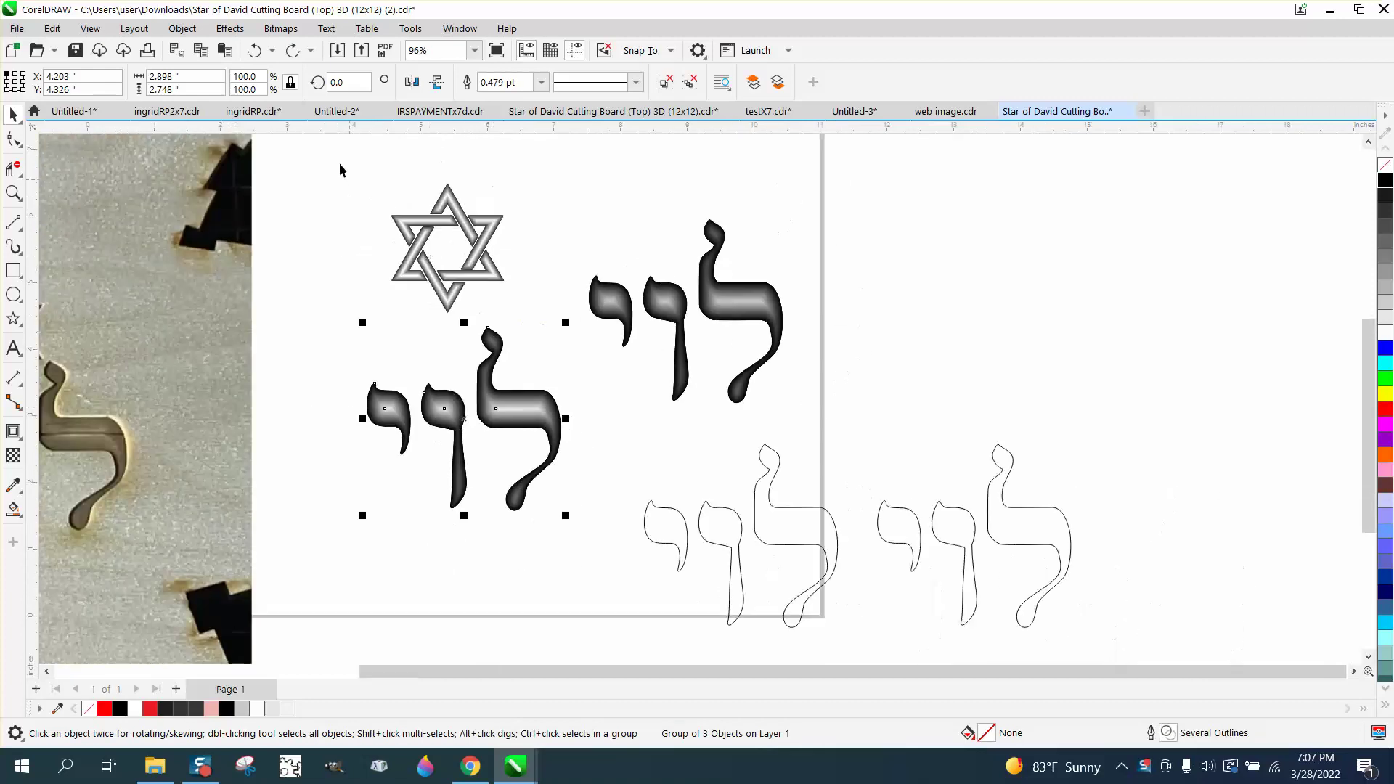
drag(339, 167, 616, 530)
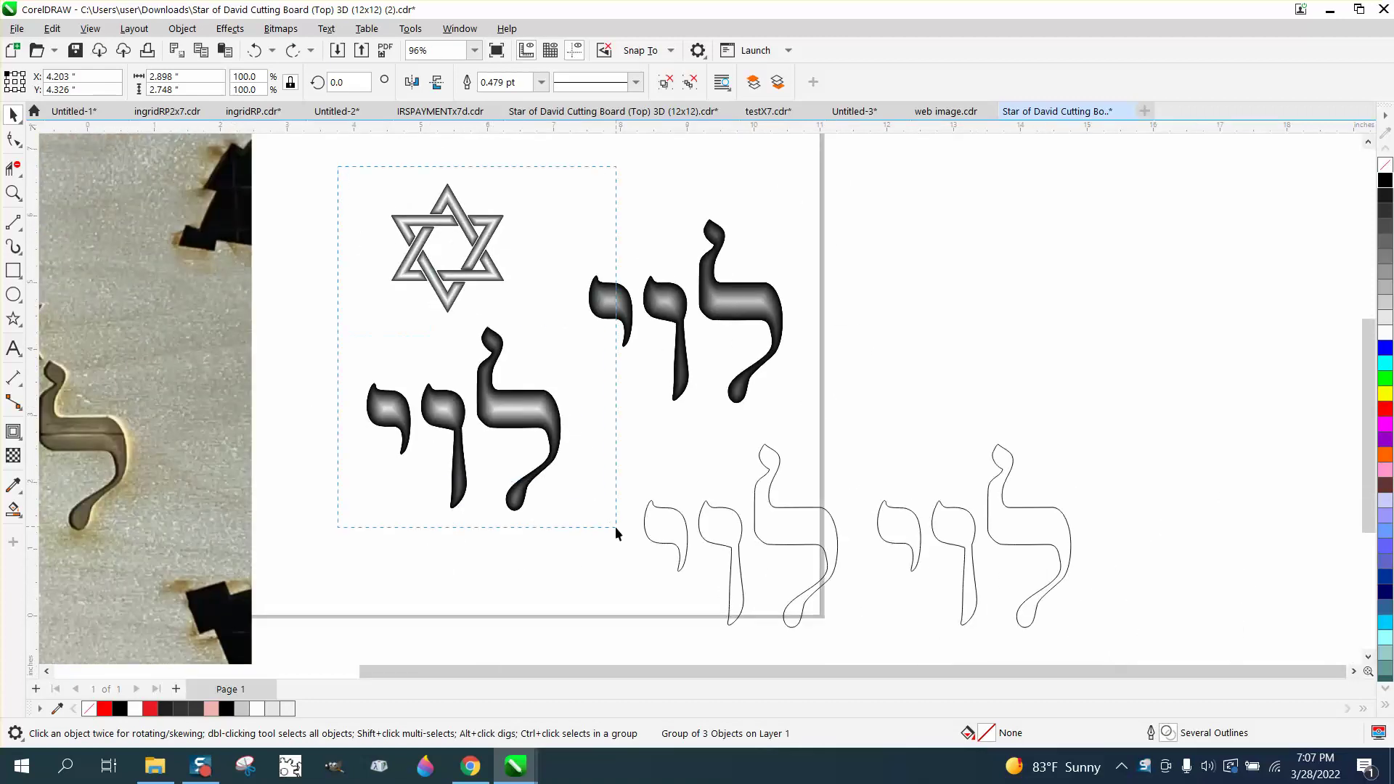
click(599, 466)
click(518, 420)
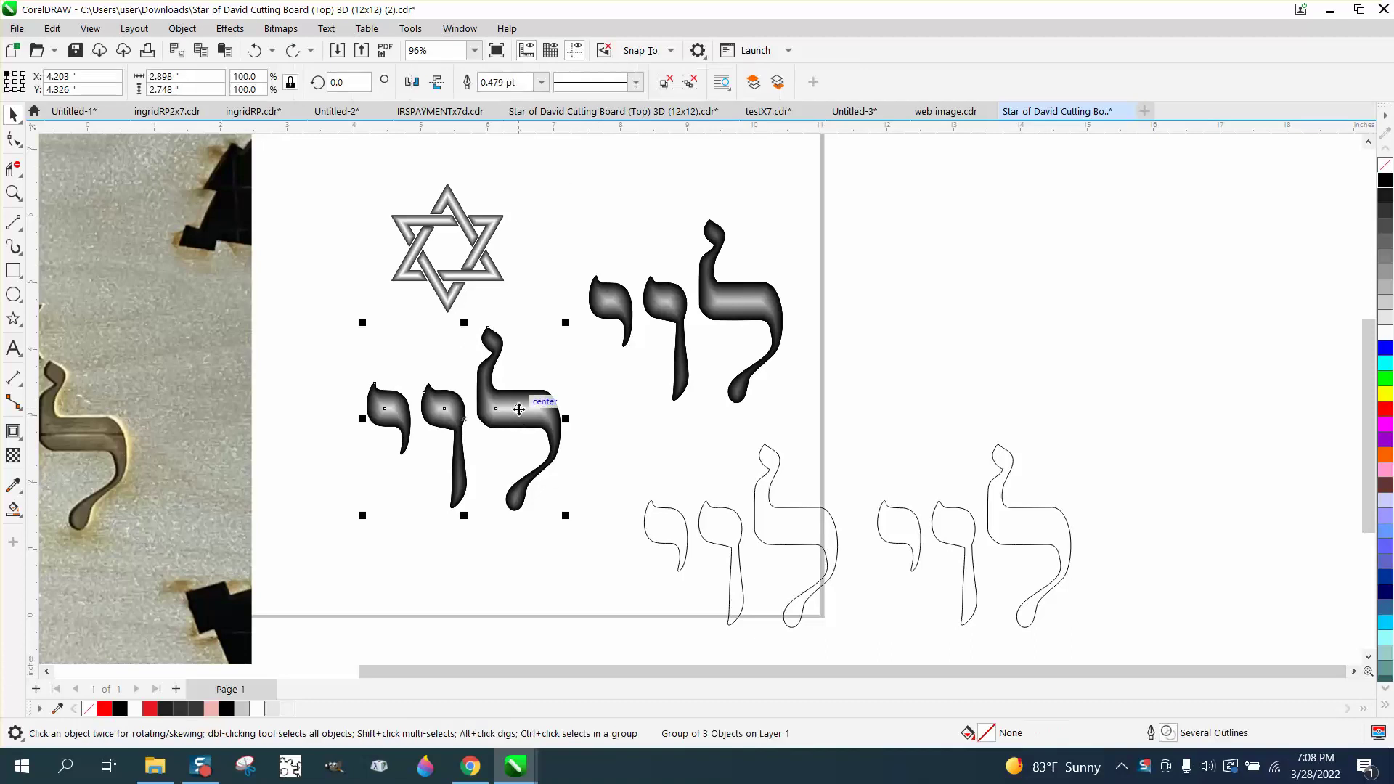
click(280, 29)
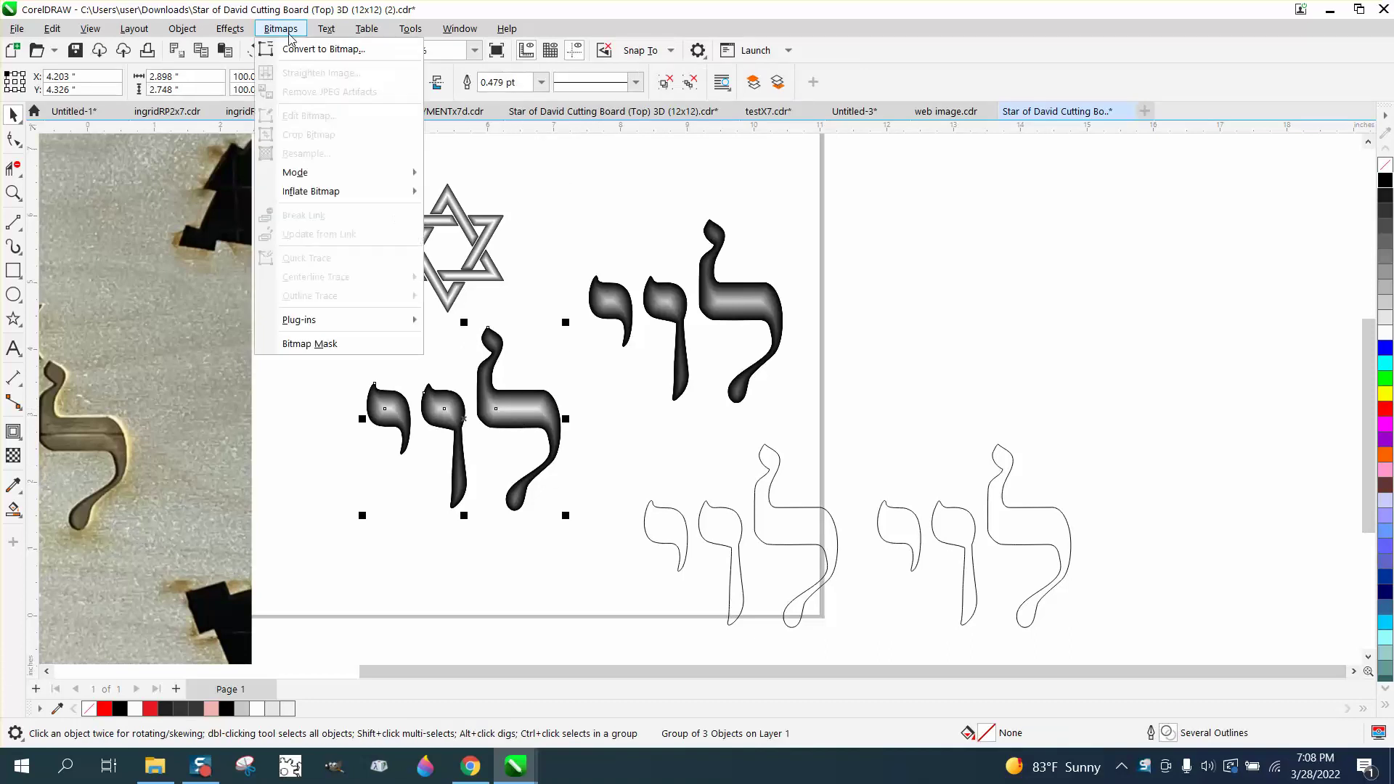
click(322, 51)
click(815, 335)
click(698, 377)
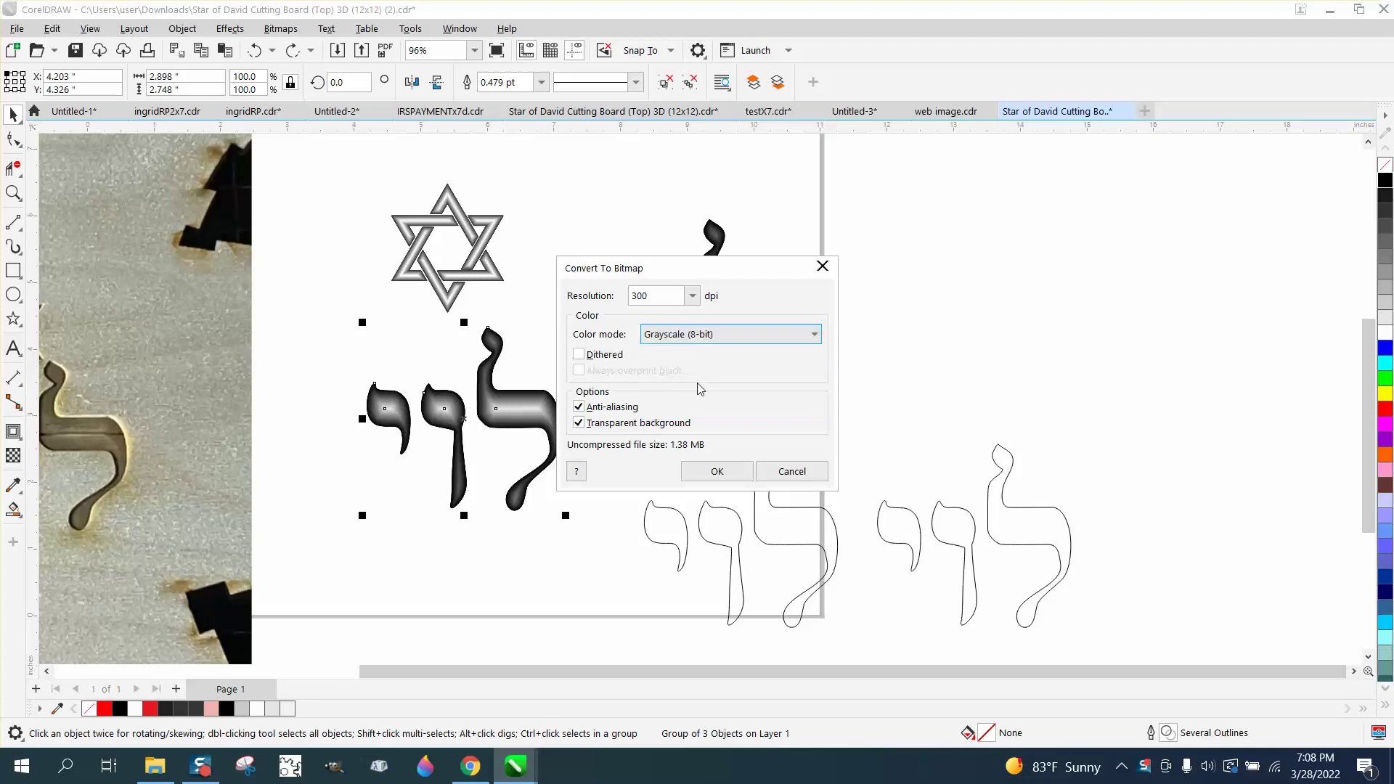
click(717, 471)
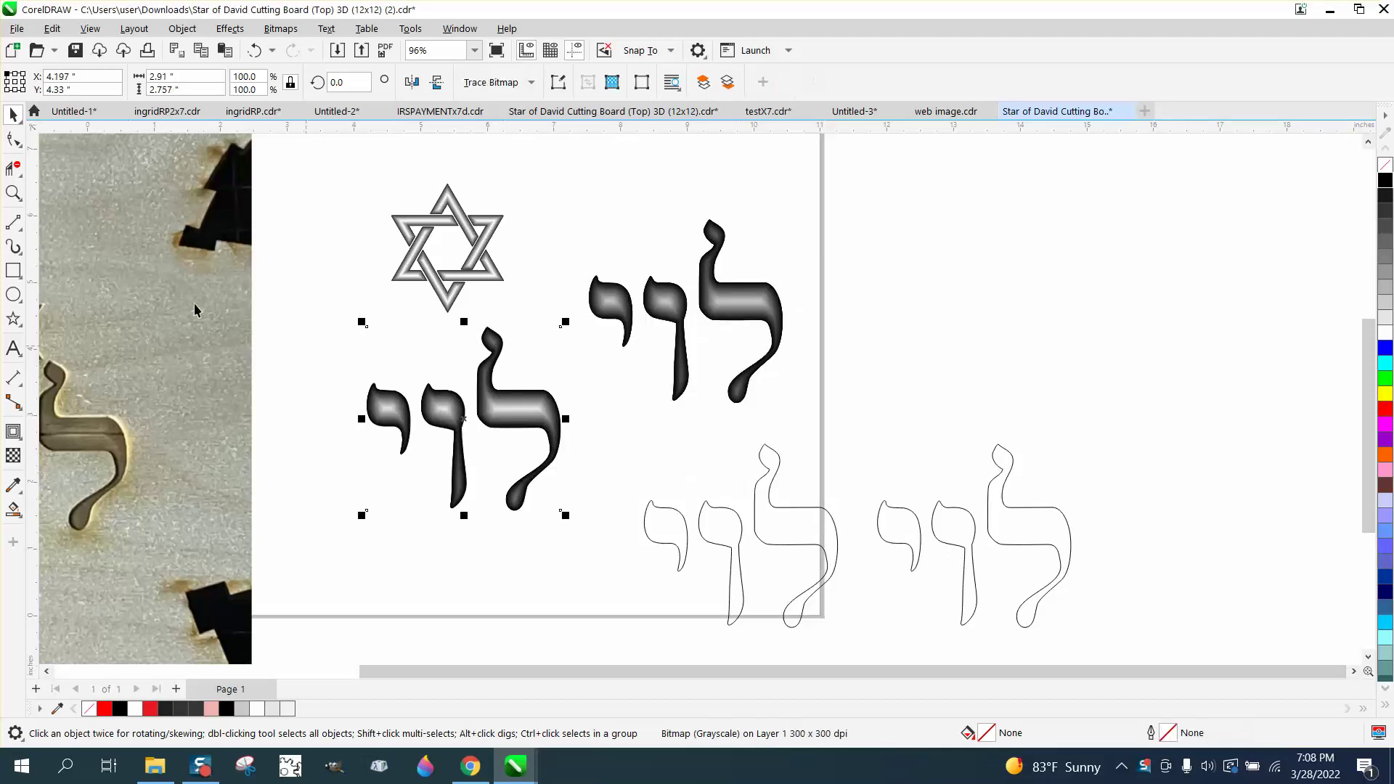
click(15, 194)
drag(497, 397, 597, 440)
scroll(530, 436, down, 1)
scroll(530, 436, down, 1)
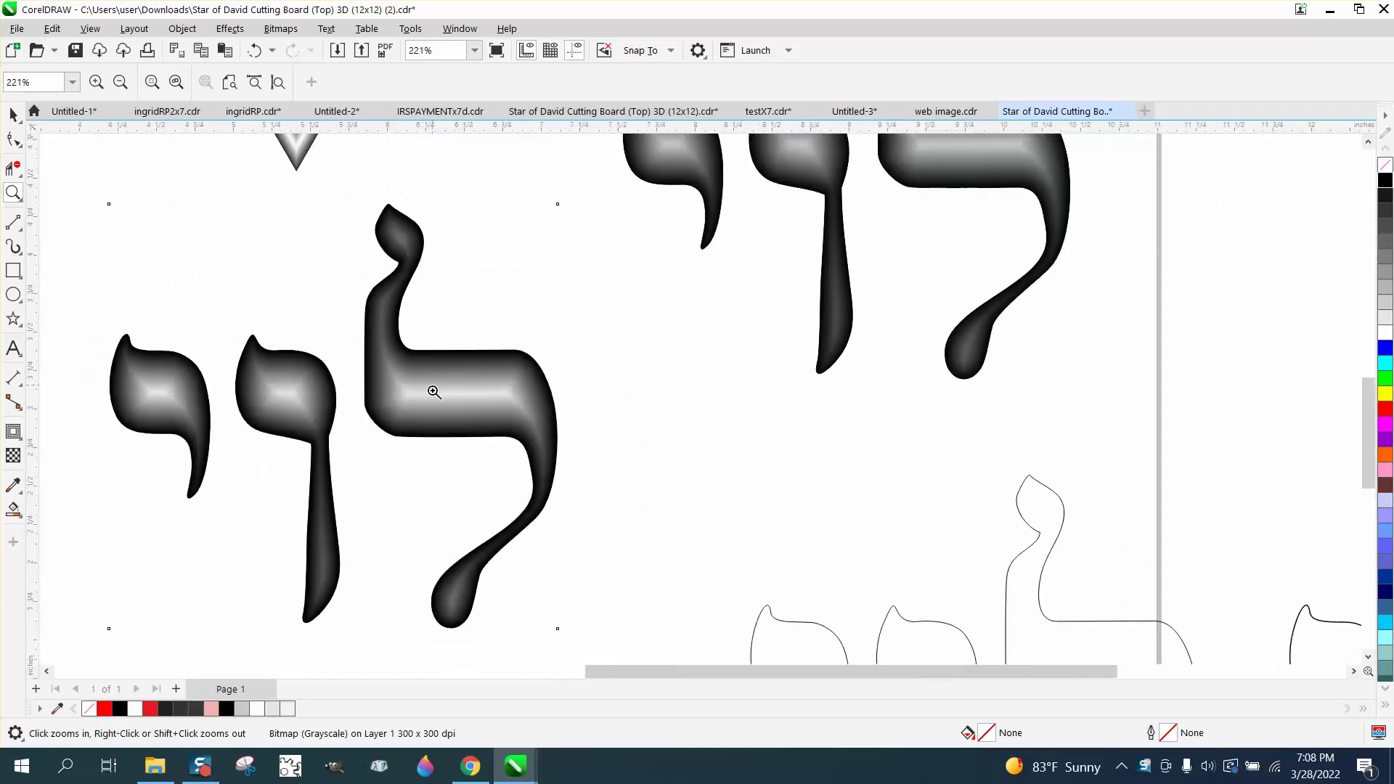
scroll(545, 403, down, 2)
drag(556, 406, 1066, 653)
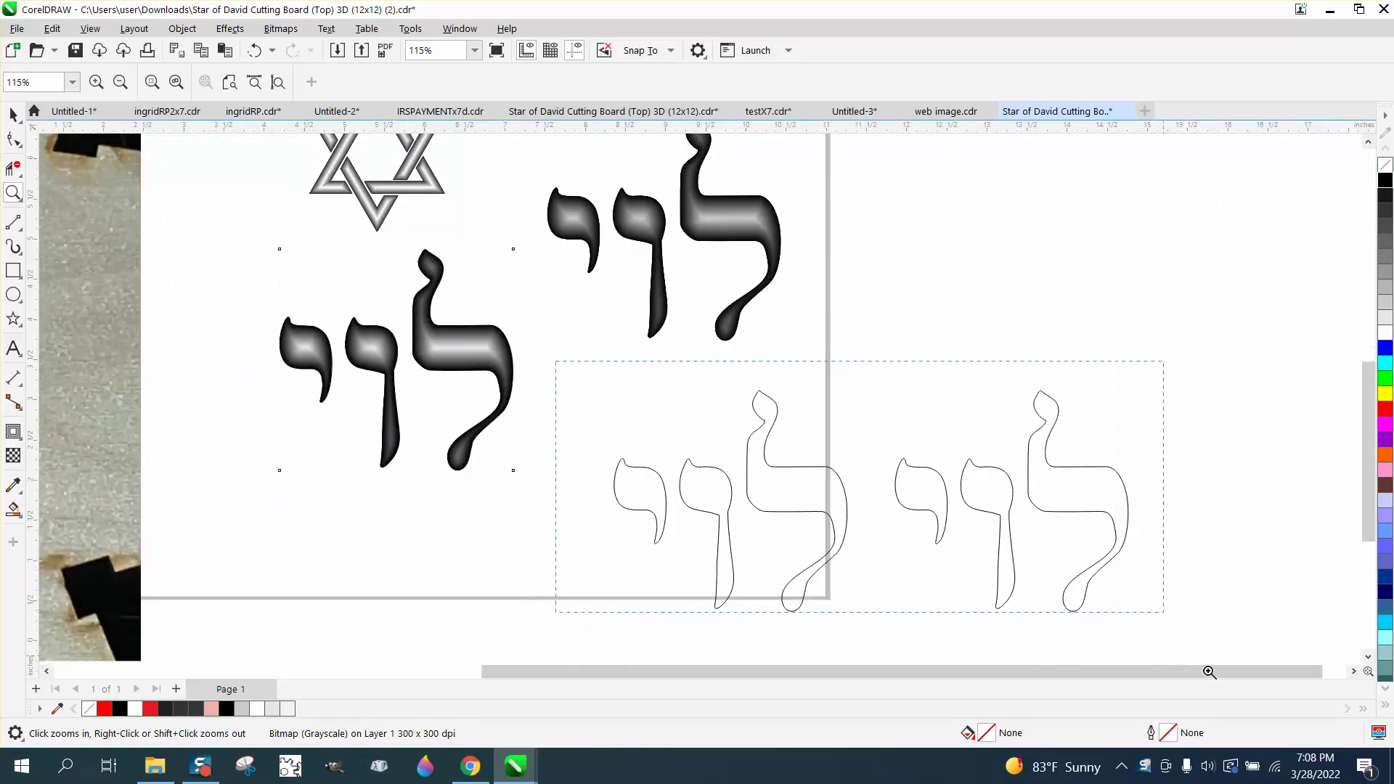
click(15, 114)
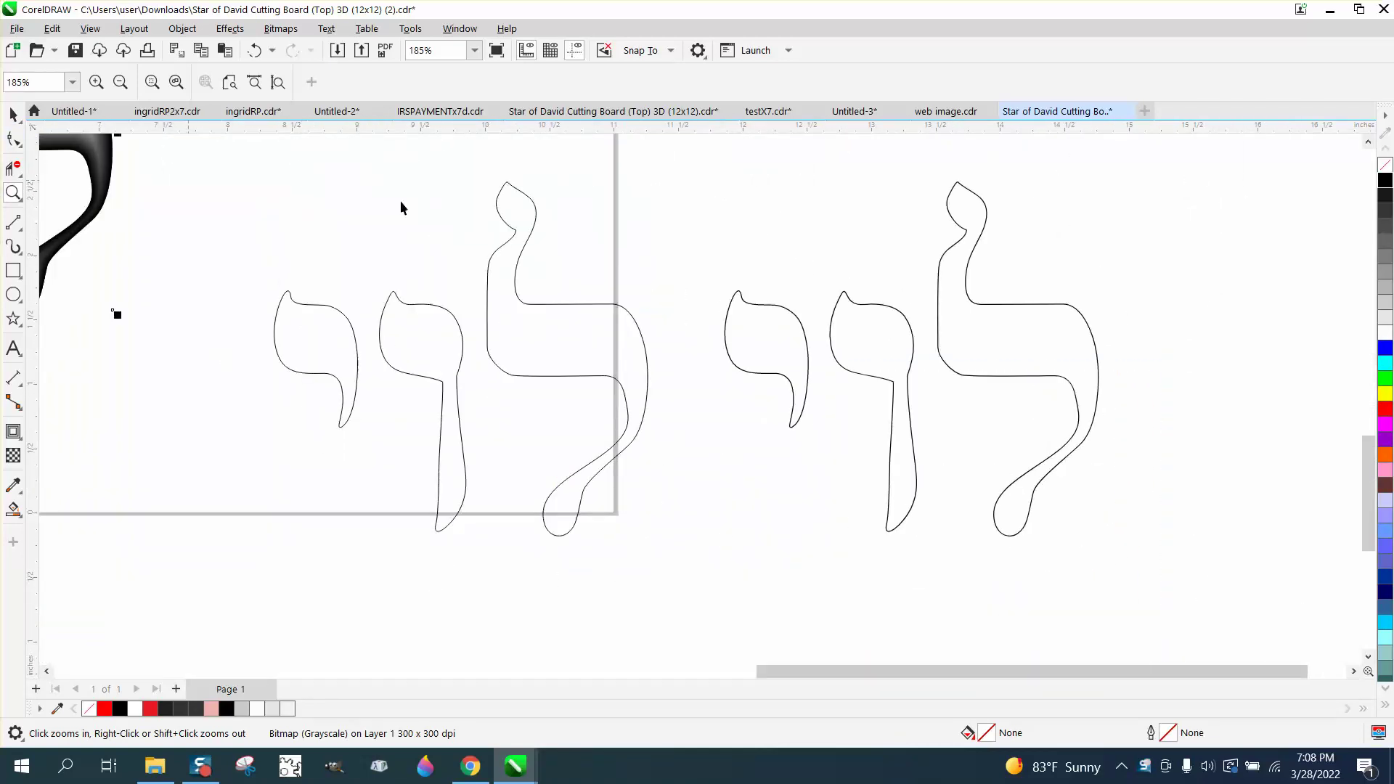
click(531, 231)
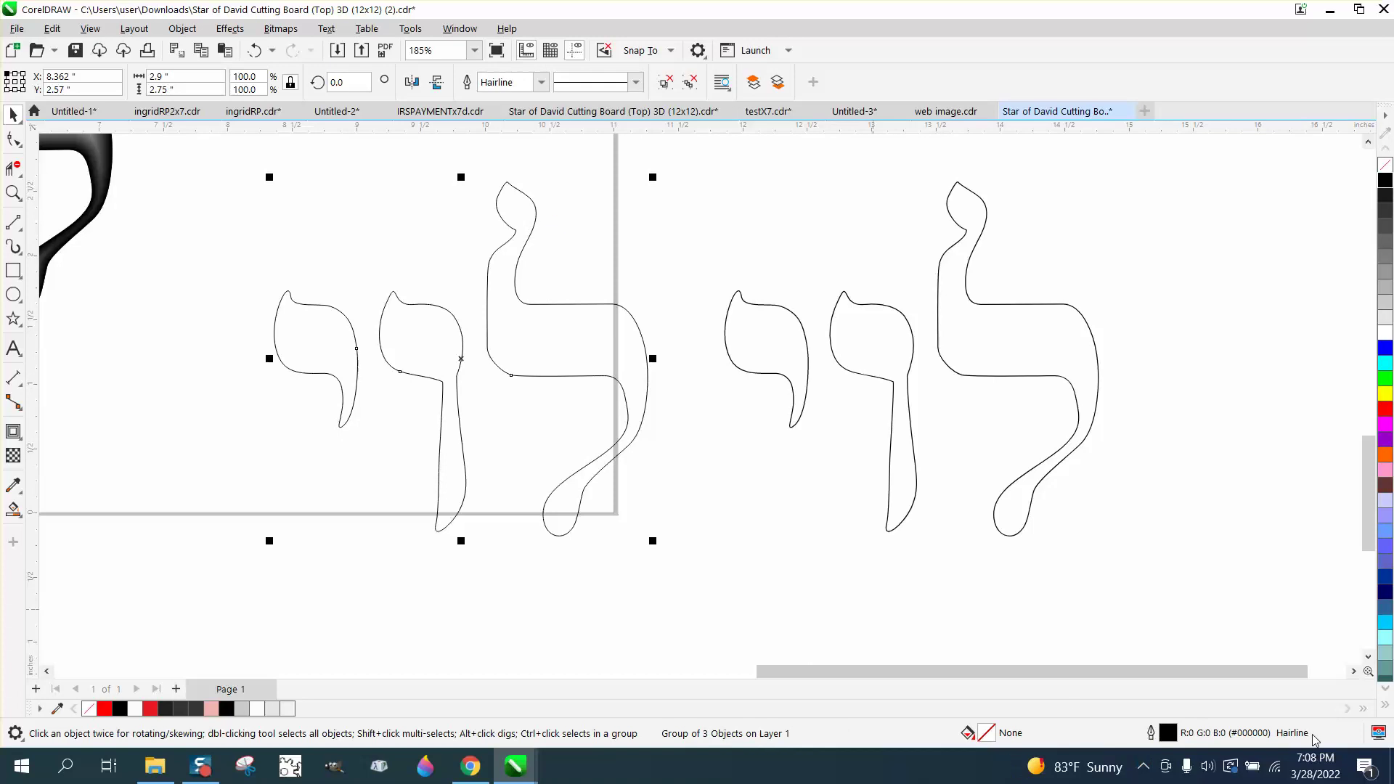
click(1068, 464)
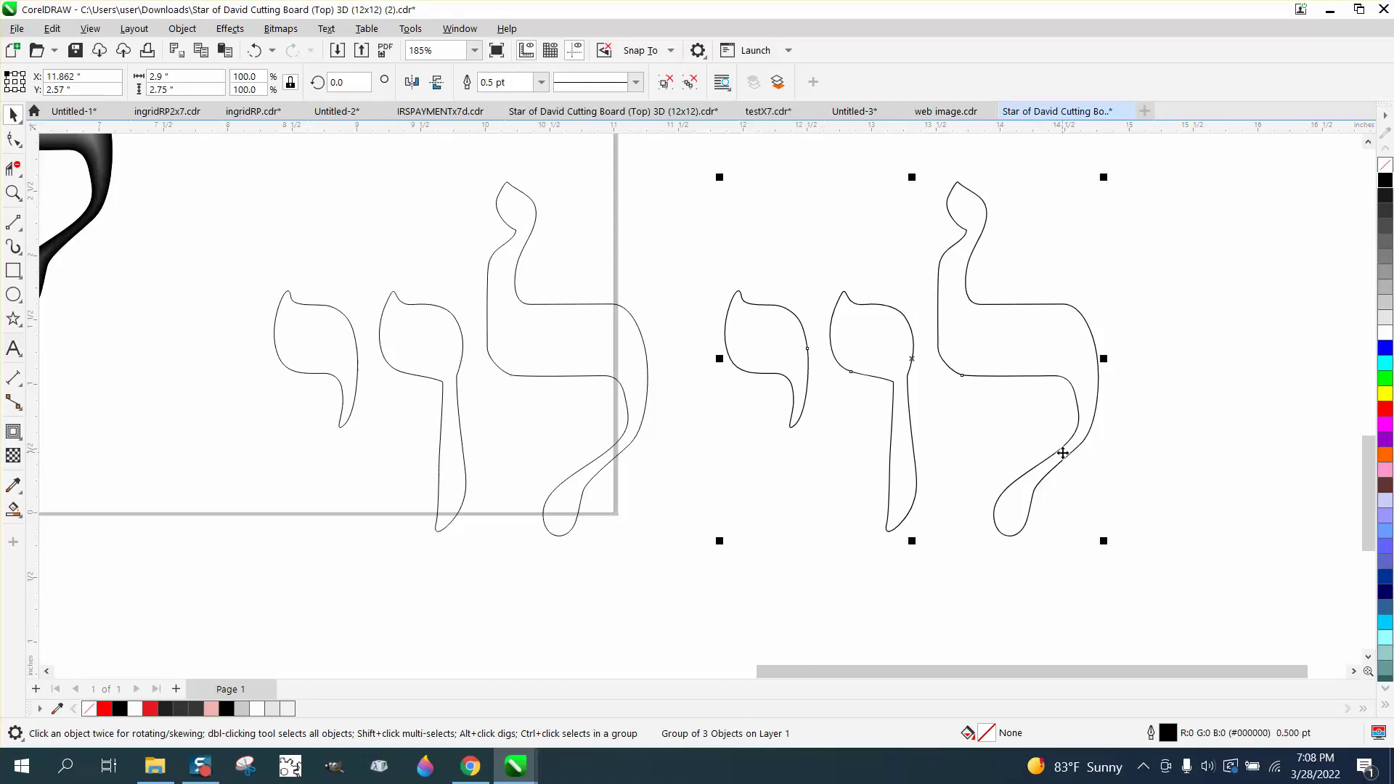
click(641, 406)
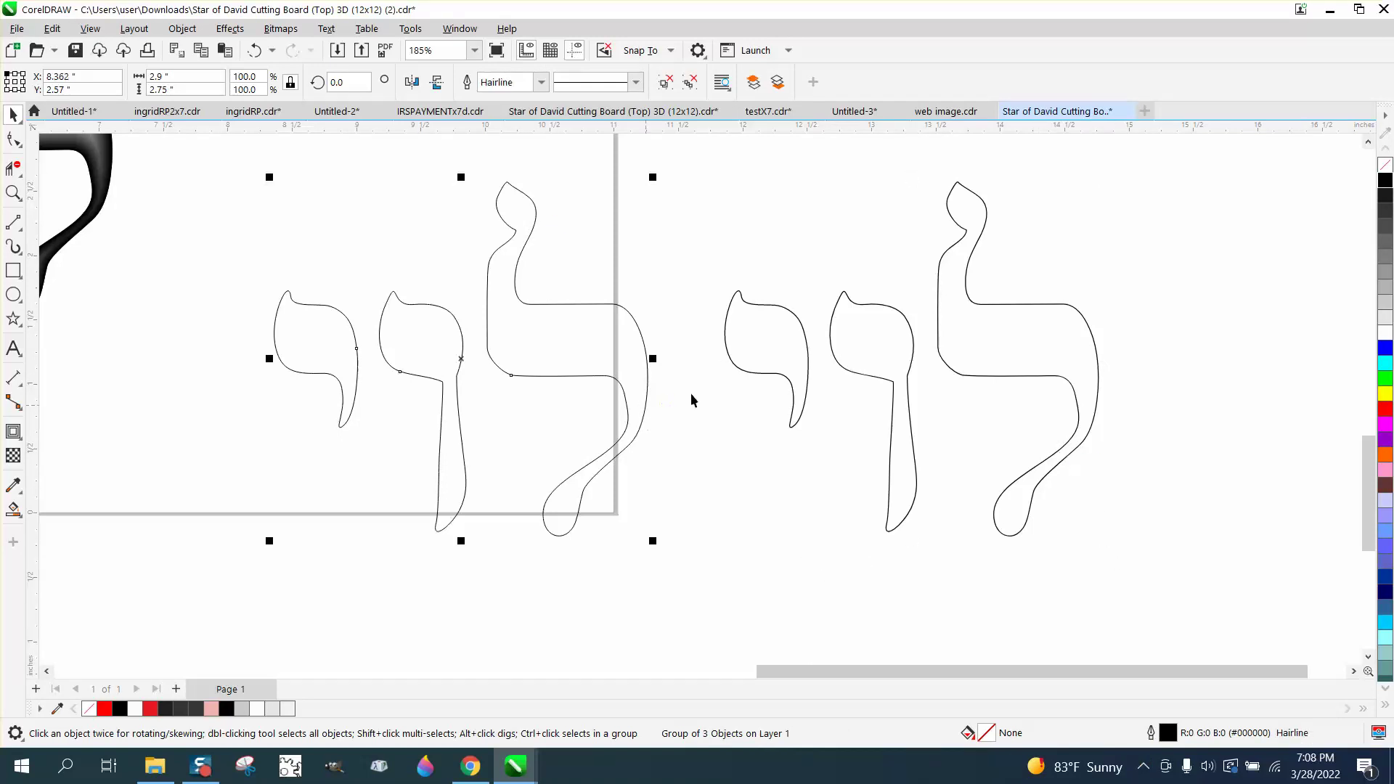
Apply the black contour gradient to the left and right outlined לוי groups.
click(182, 28)
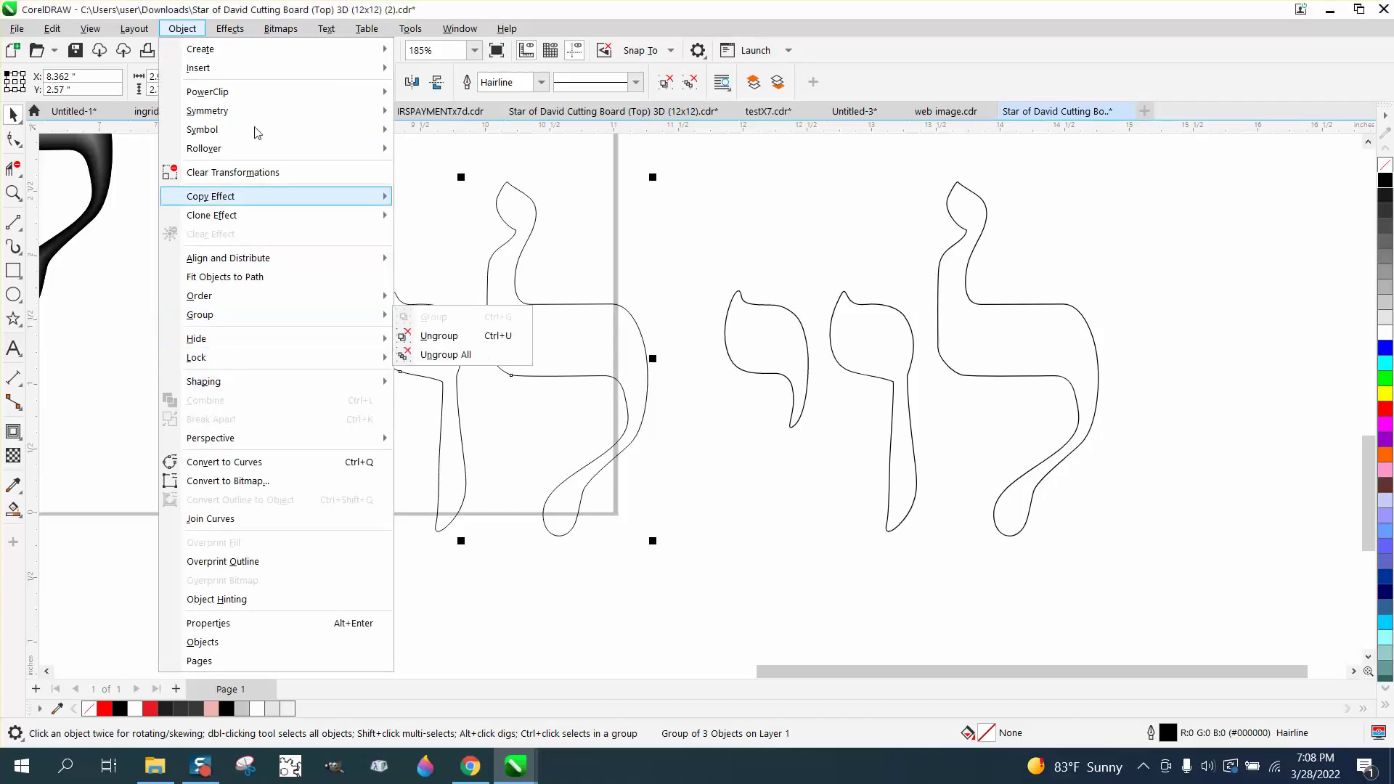
click(183, 28)
click(229, 29)
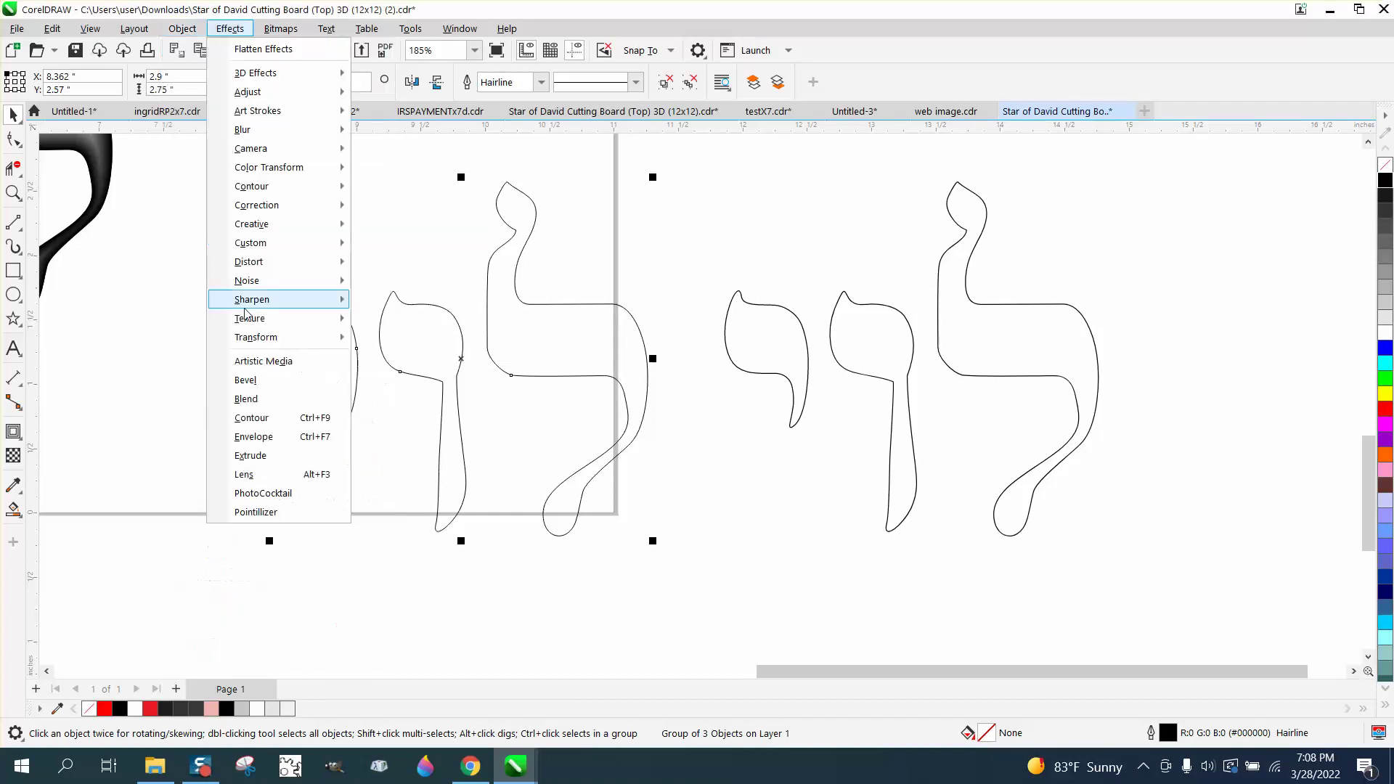
click(252, 418)
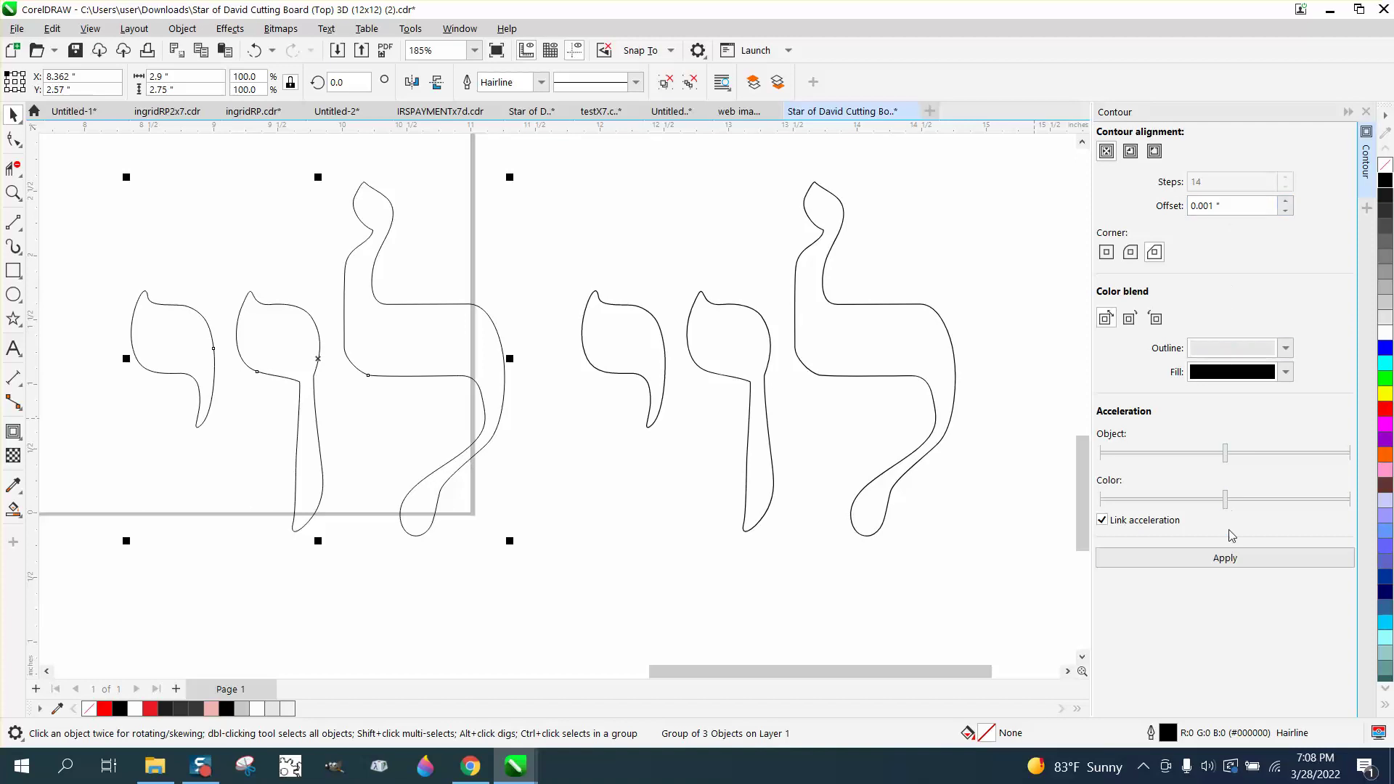
click(1226, 558)
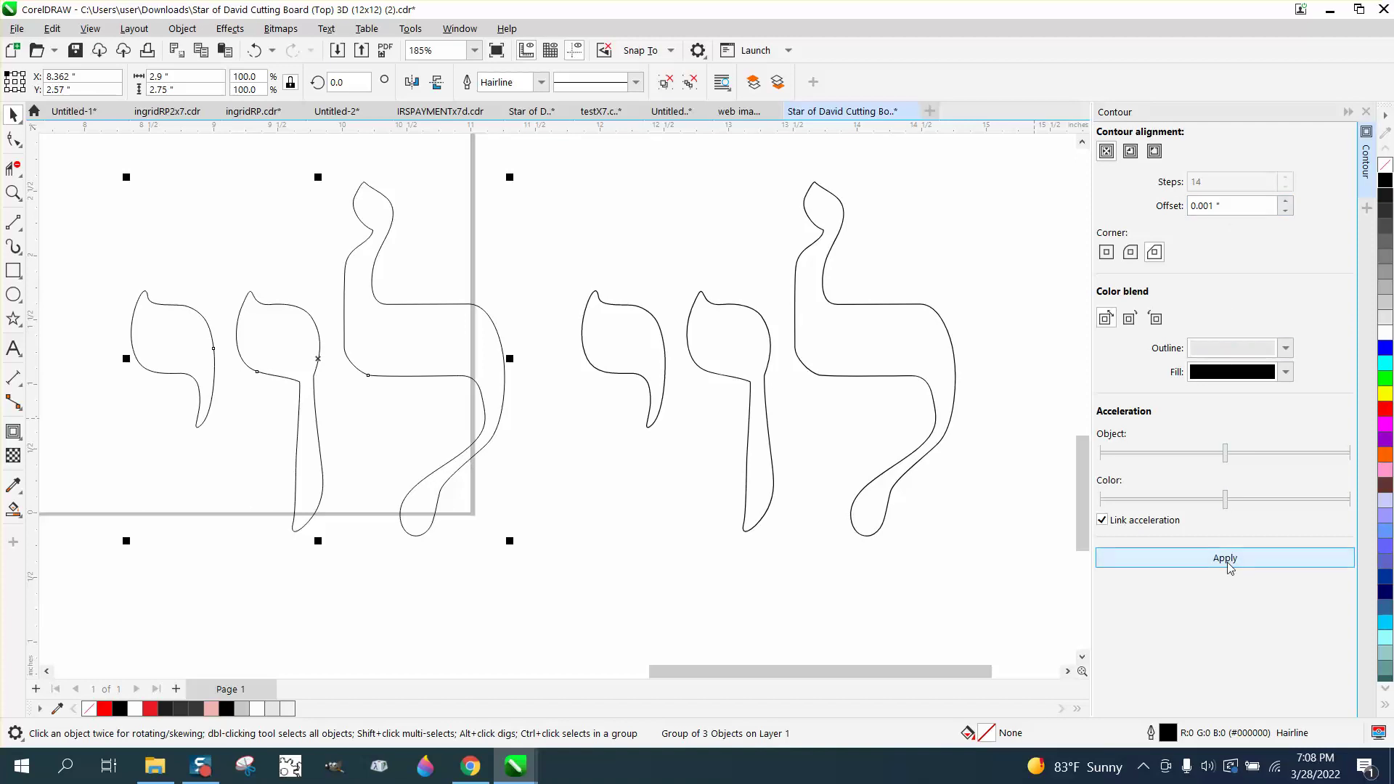
click(911, 375)
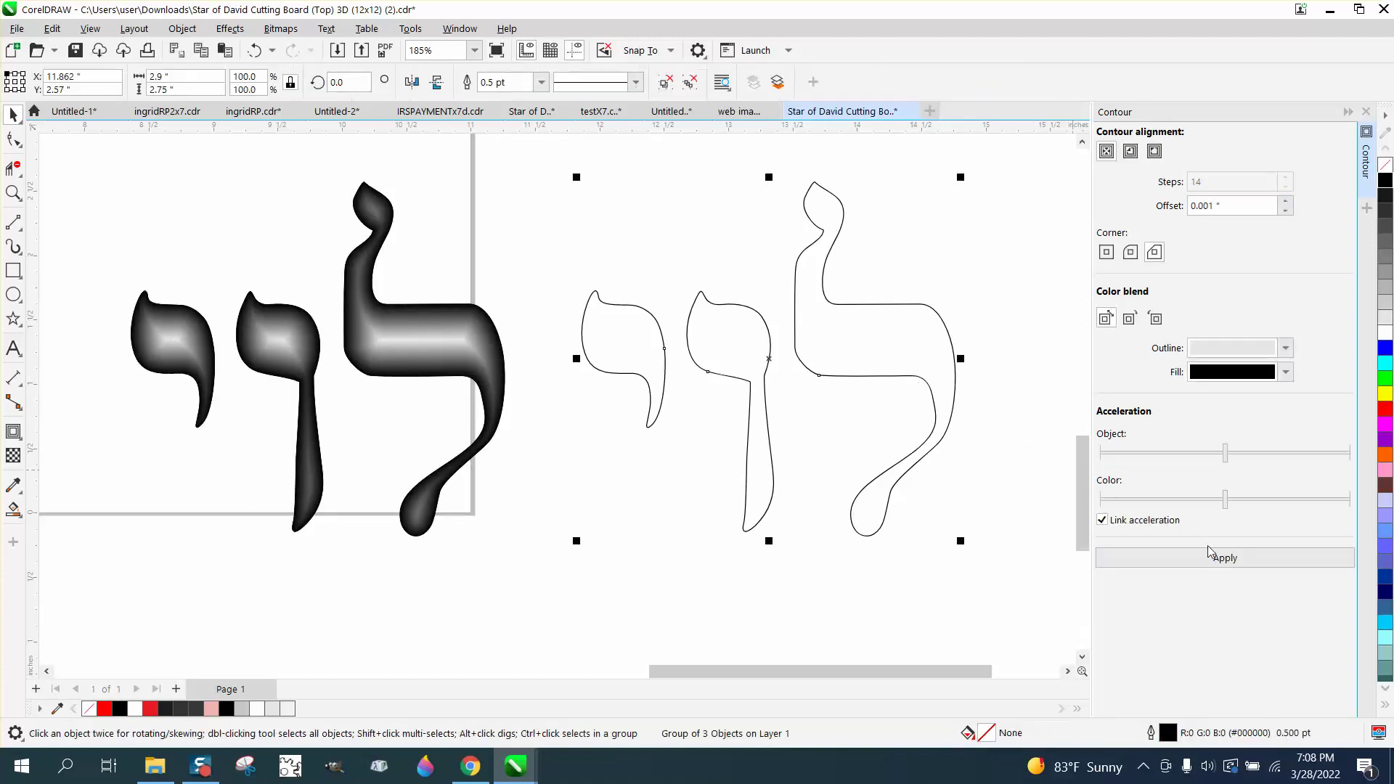
click(1231, 559)
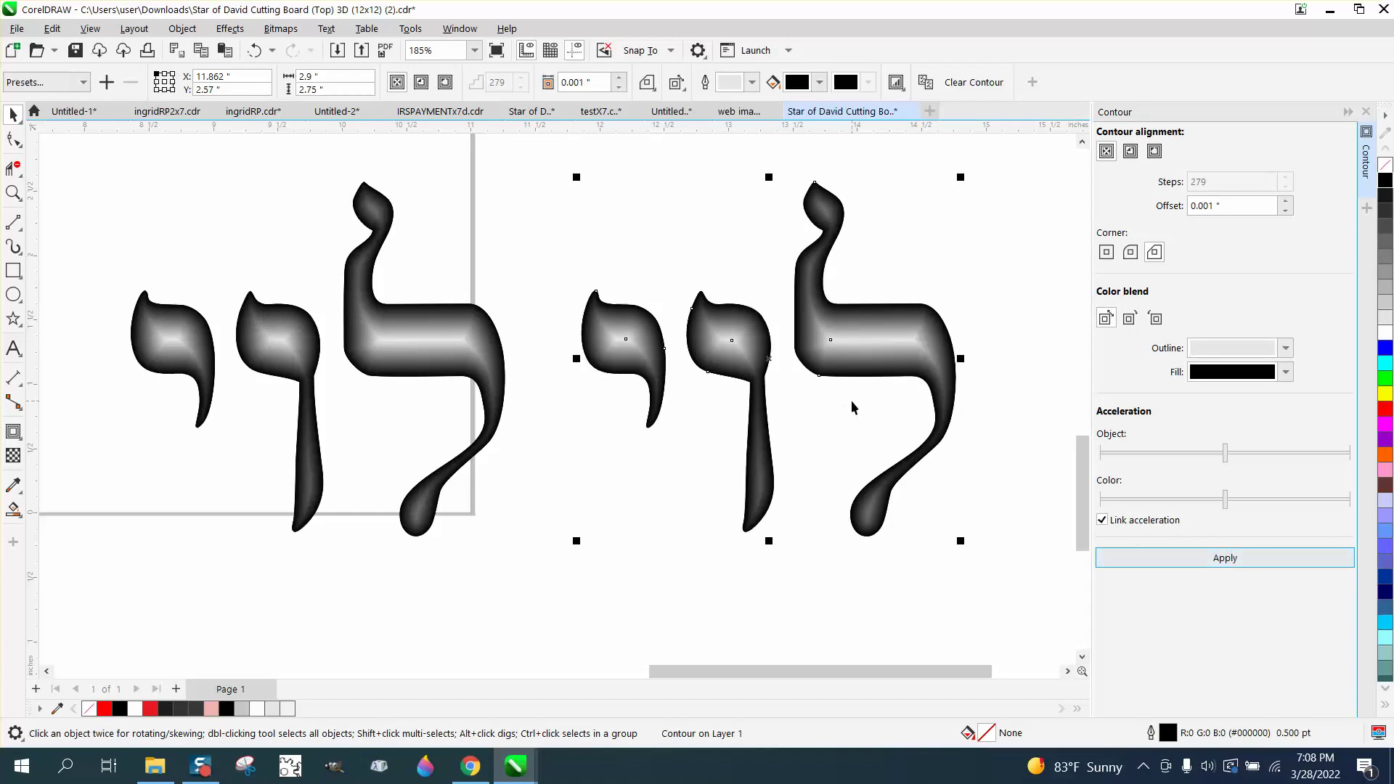
click(15, 195)
drag(353, 184, 433, 238)
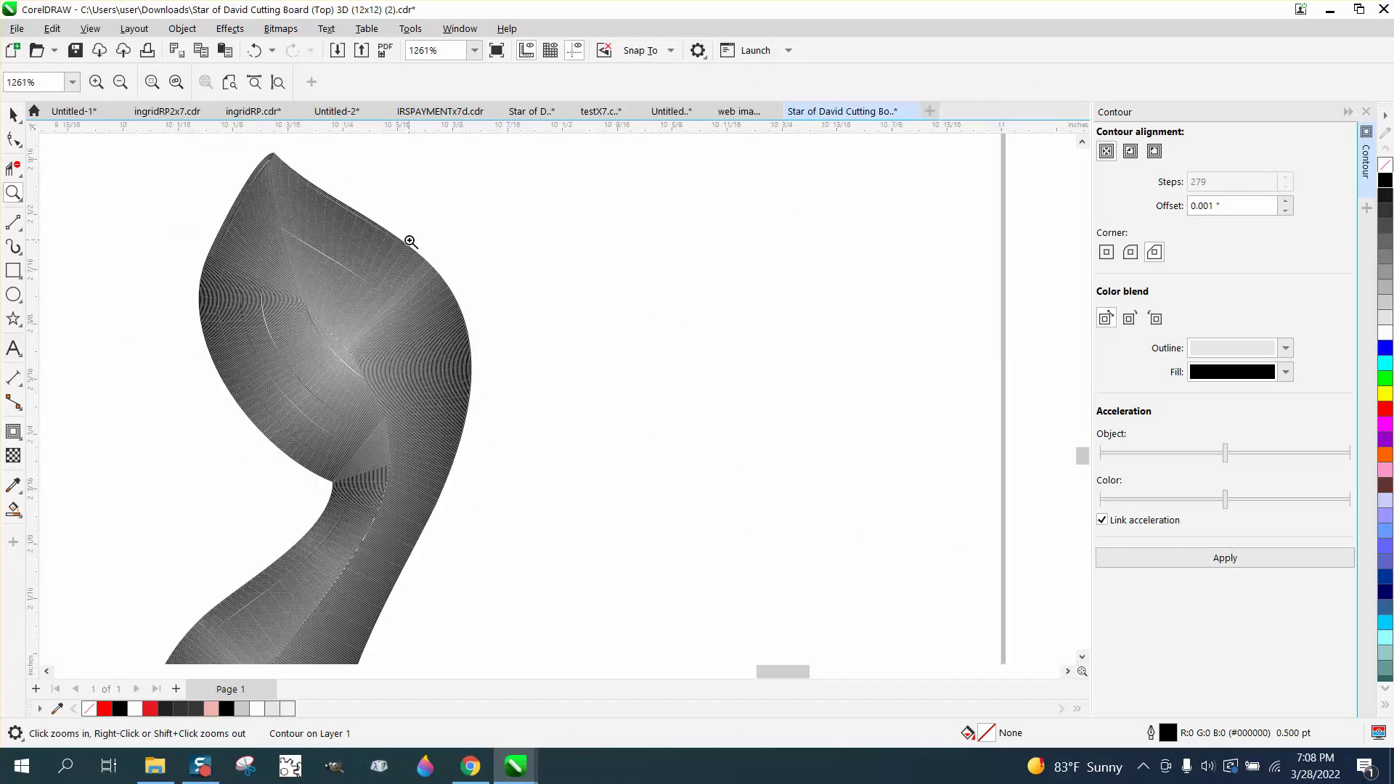
drag(370, 271, 531, 369)
scroll(514, 336, down, 2)
scroll(515, 336, down, 2)
scroll(546, 337, down, 2)
scroll(637, 349, down, 2)
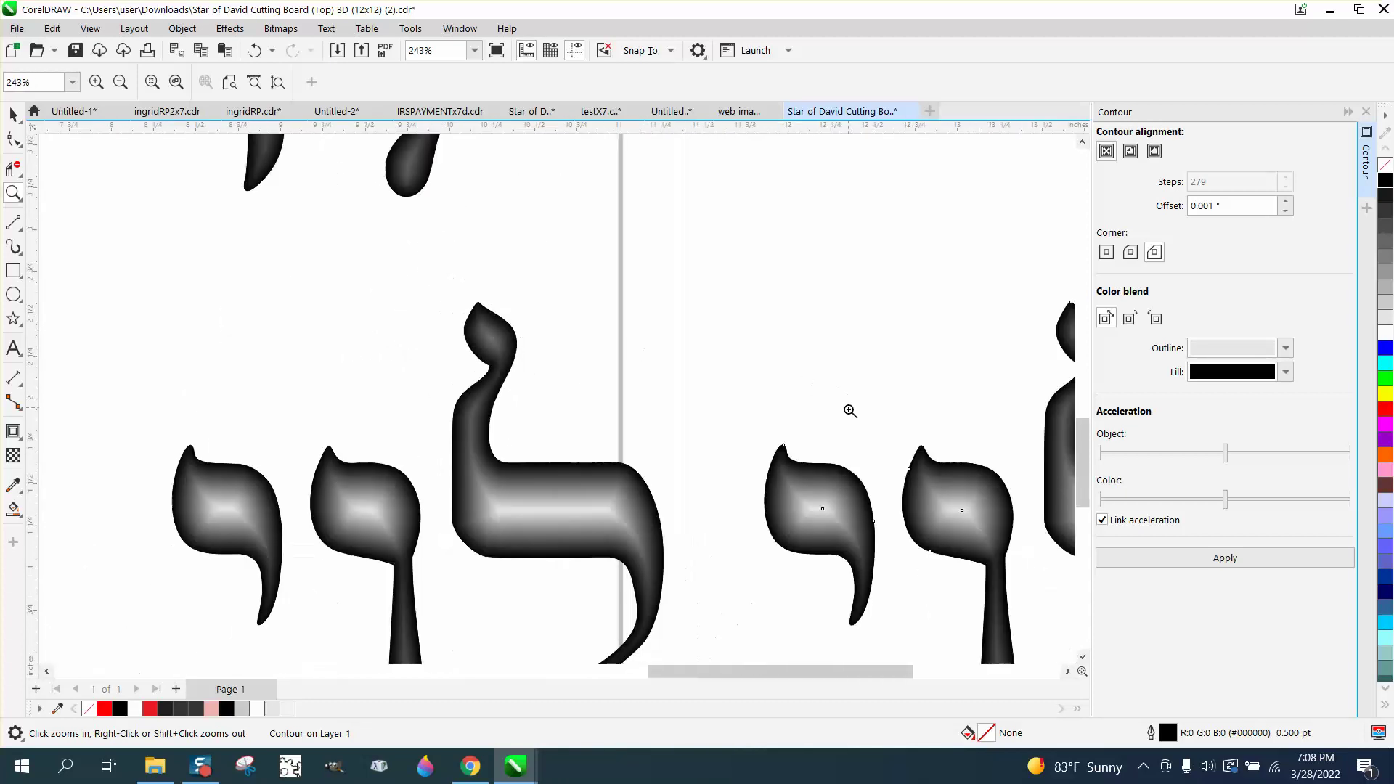
click(942, 497)
scroll(559, 325, down, 3)
scroll(559, 325, down, 2)
scroll(708, 341, down, 1)
scroll(714, 343, down, 1)
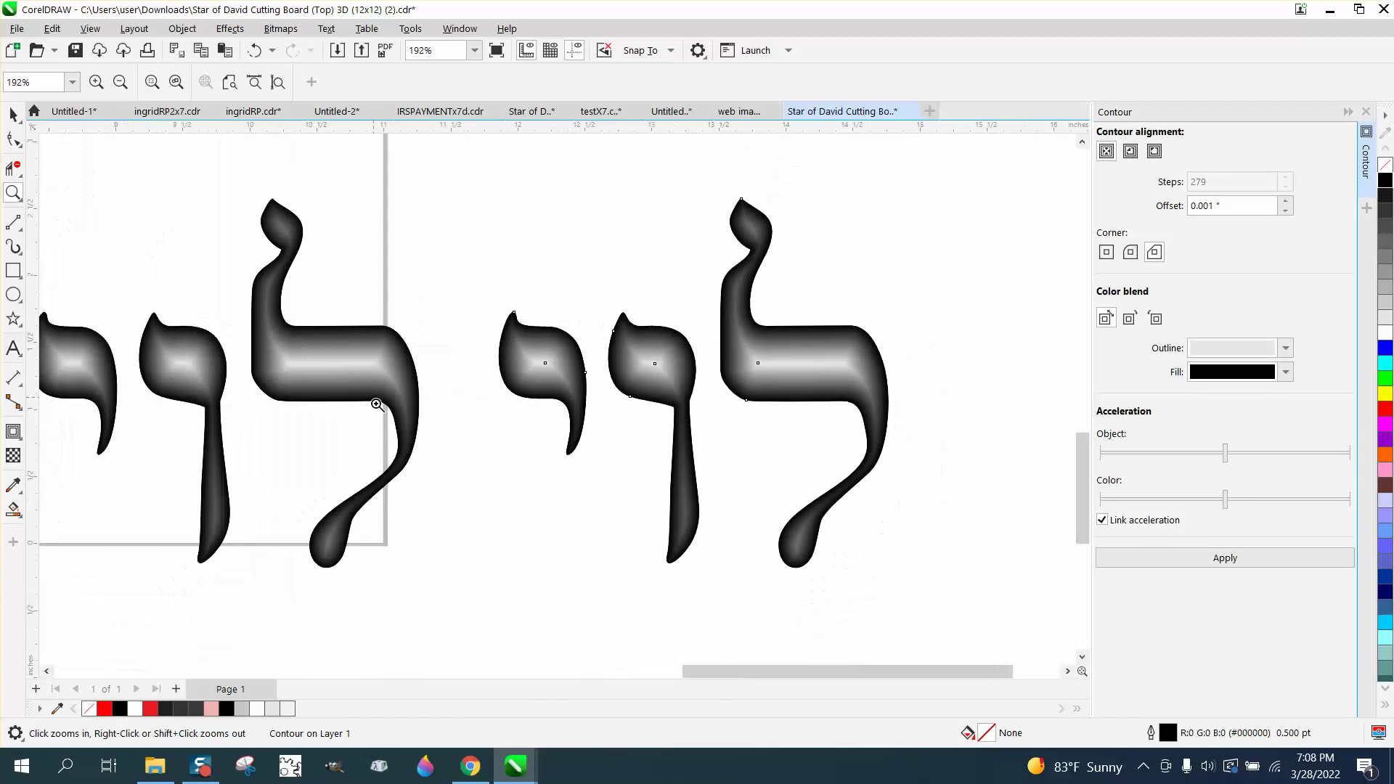
scroll(379, 389, down, 1)
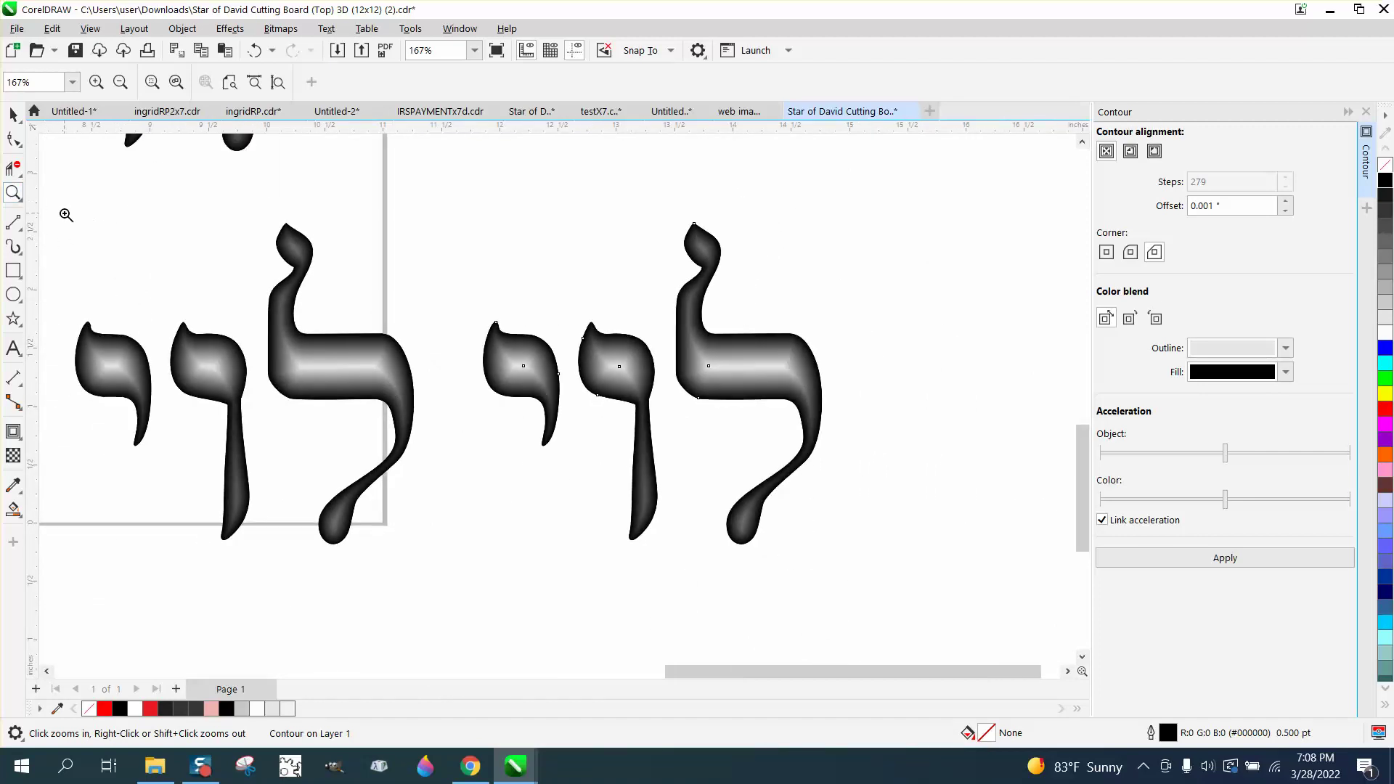
drag(62, 211, 512, 526)
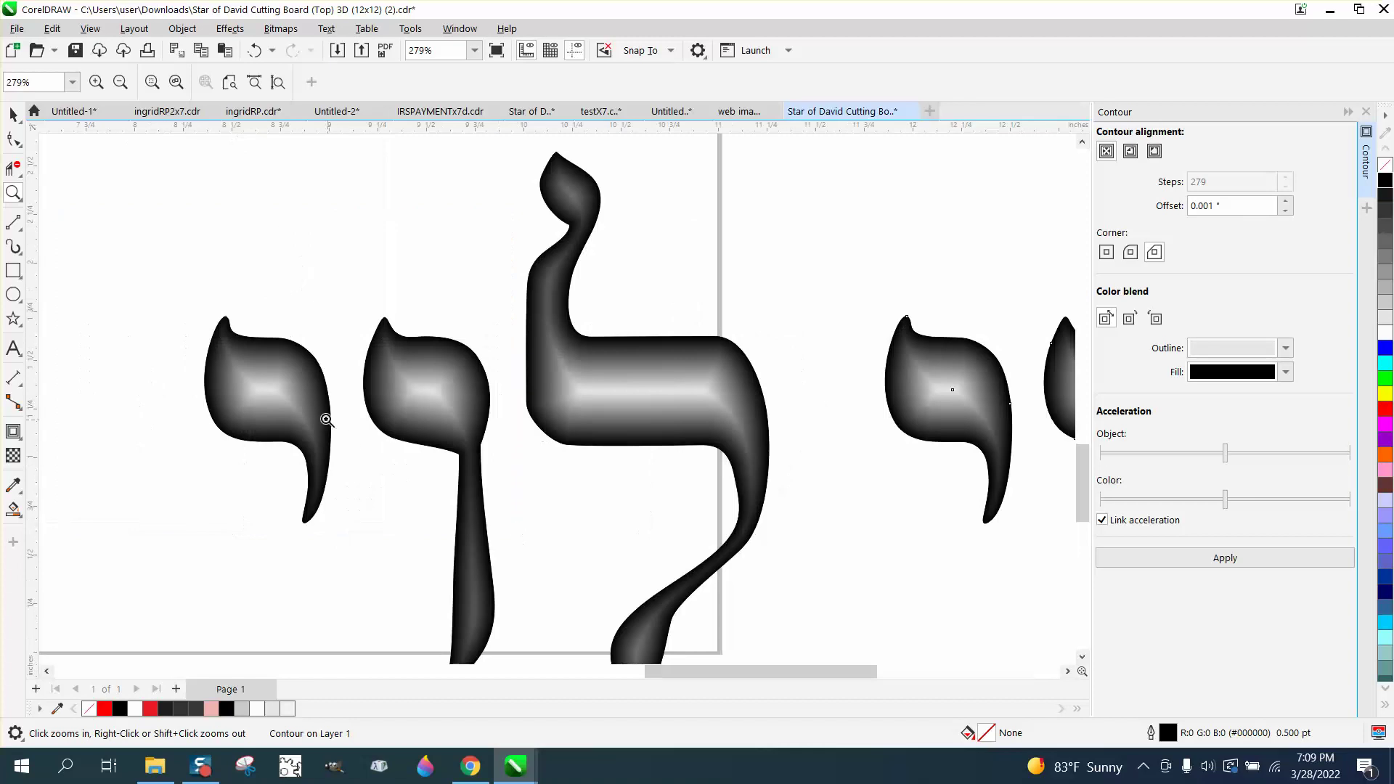
click(13, 113)
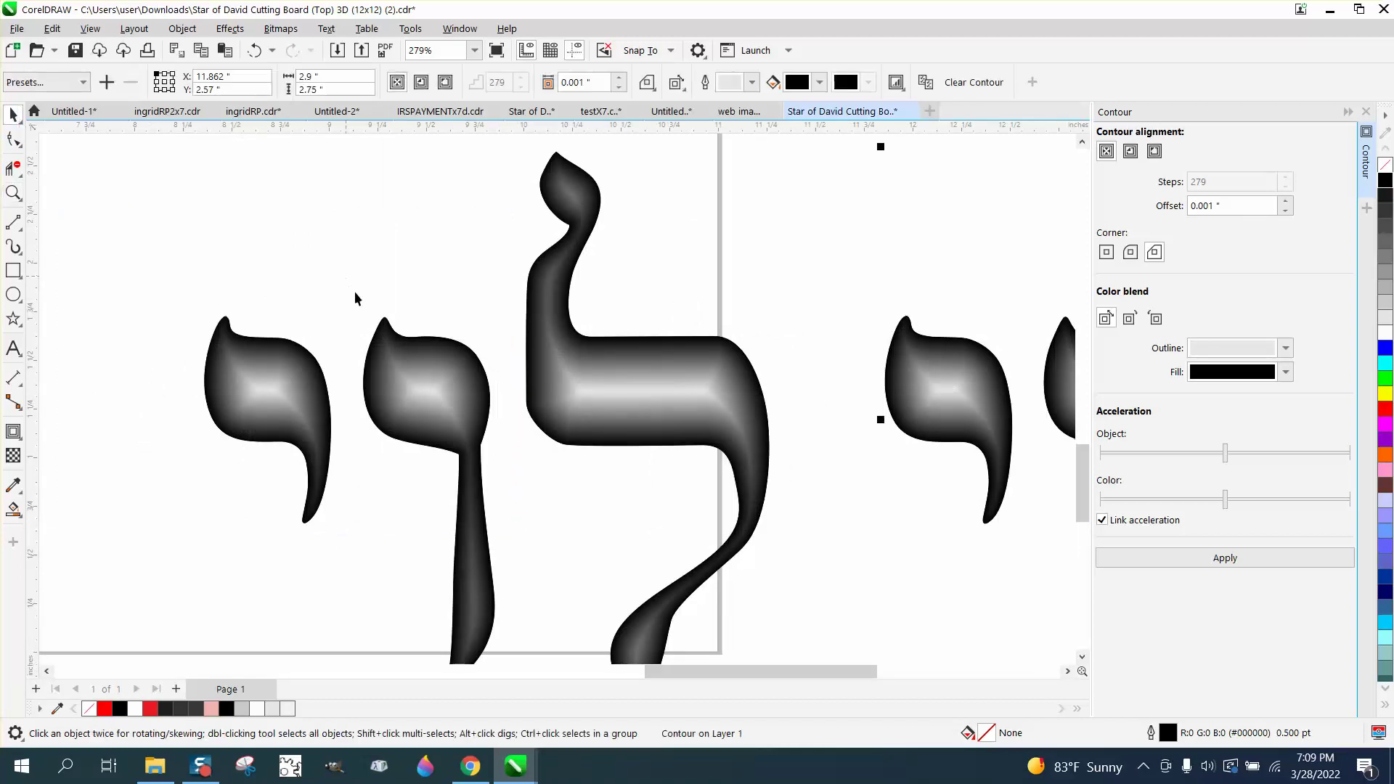
scroll(351, 297, down, 1)
scroll(348, 305, down, 1)
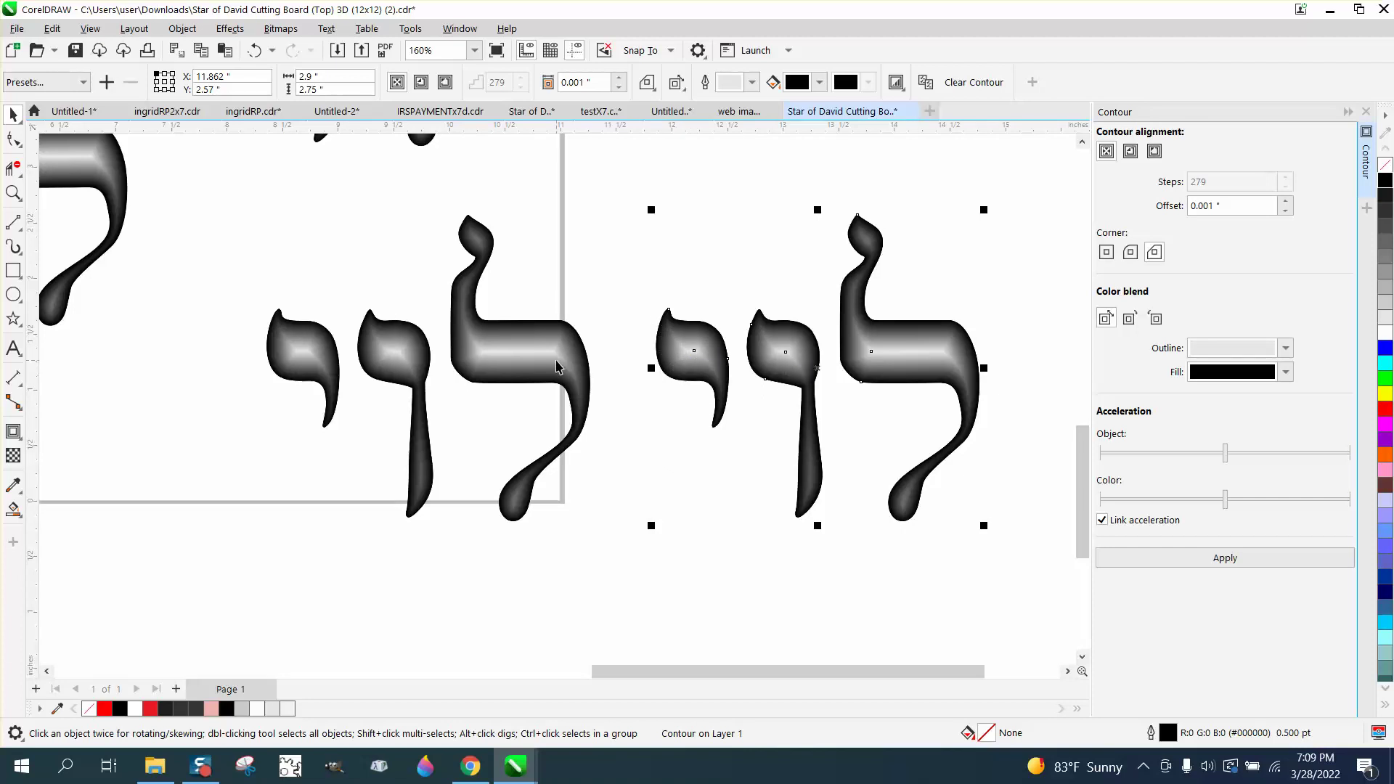
Convert the left לוי copy to a 300 dpi grayscale bitmap and zoom in on it.
click(558, 362)
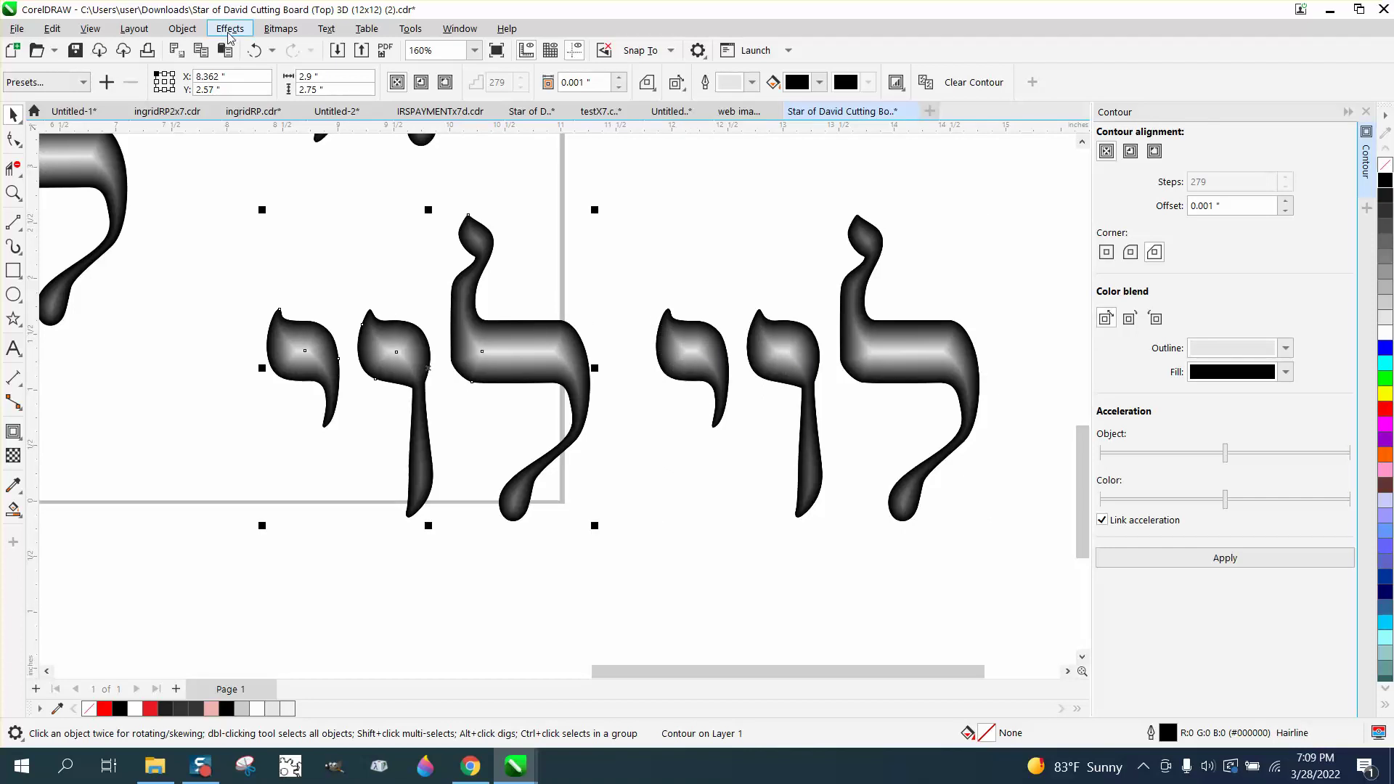
click(280, 29)
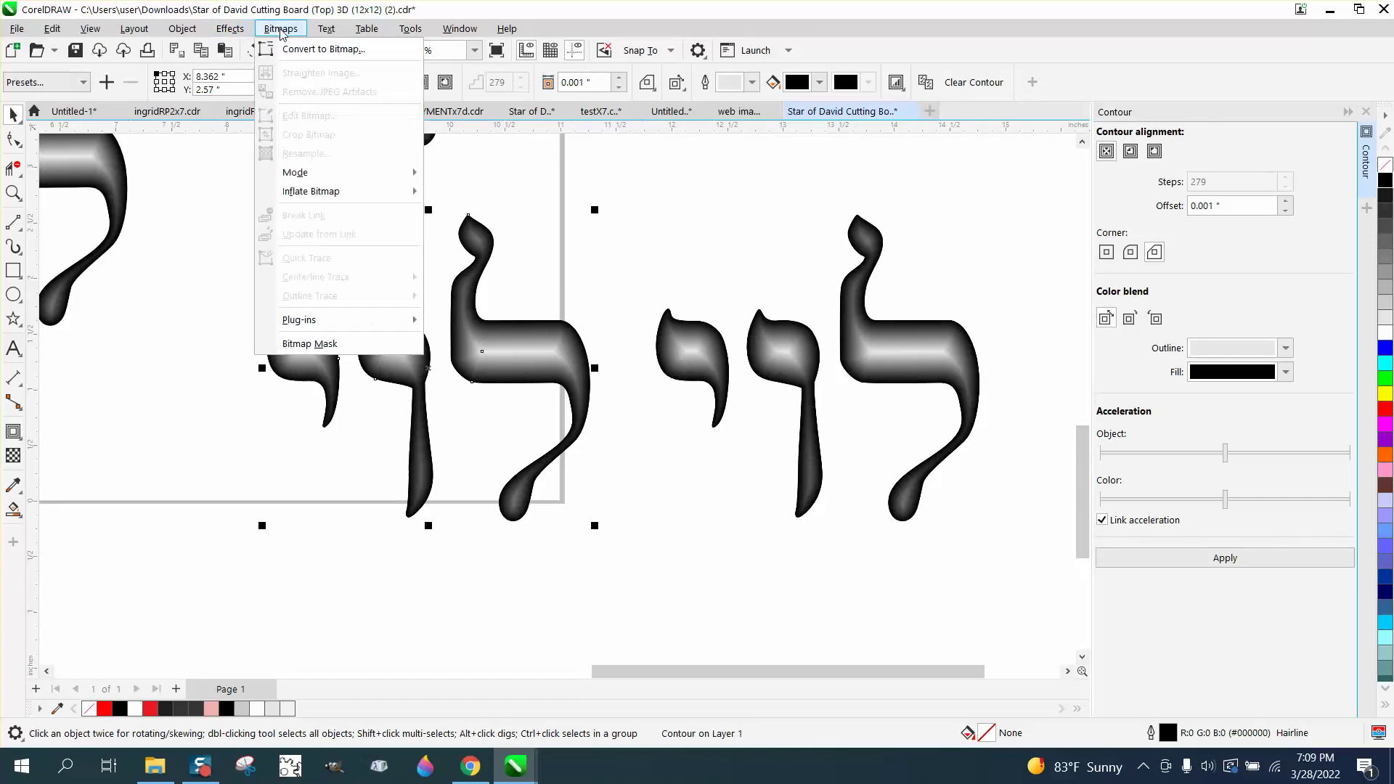
click(323, 50)
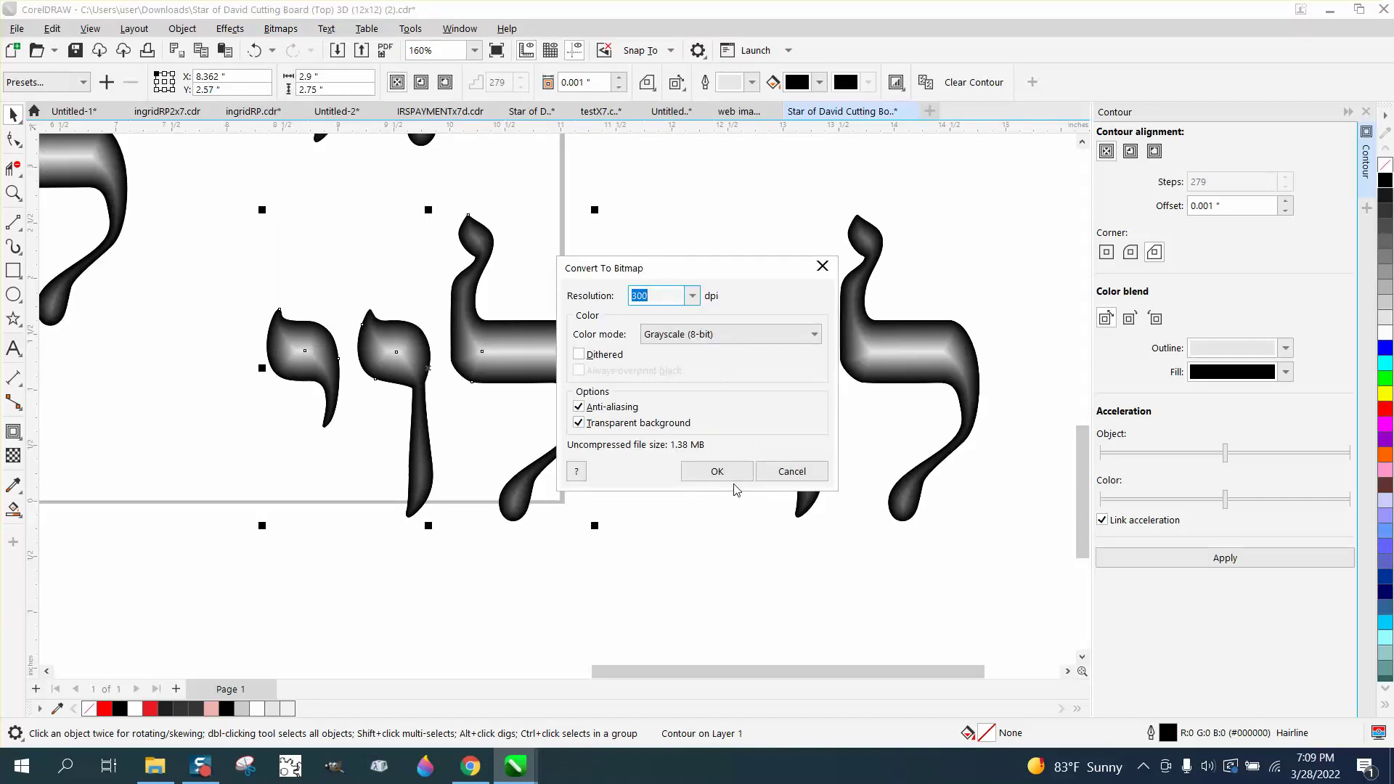
click(717, 471)
key(z)
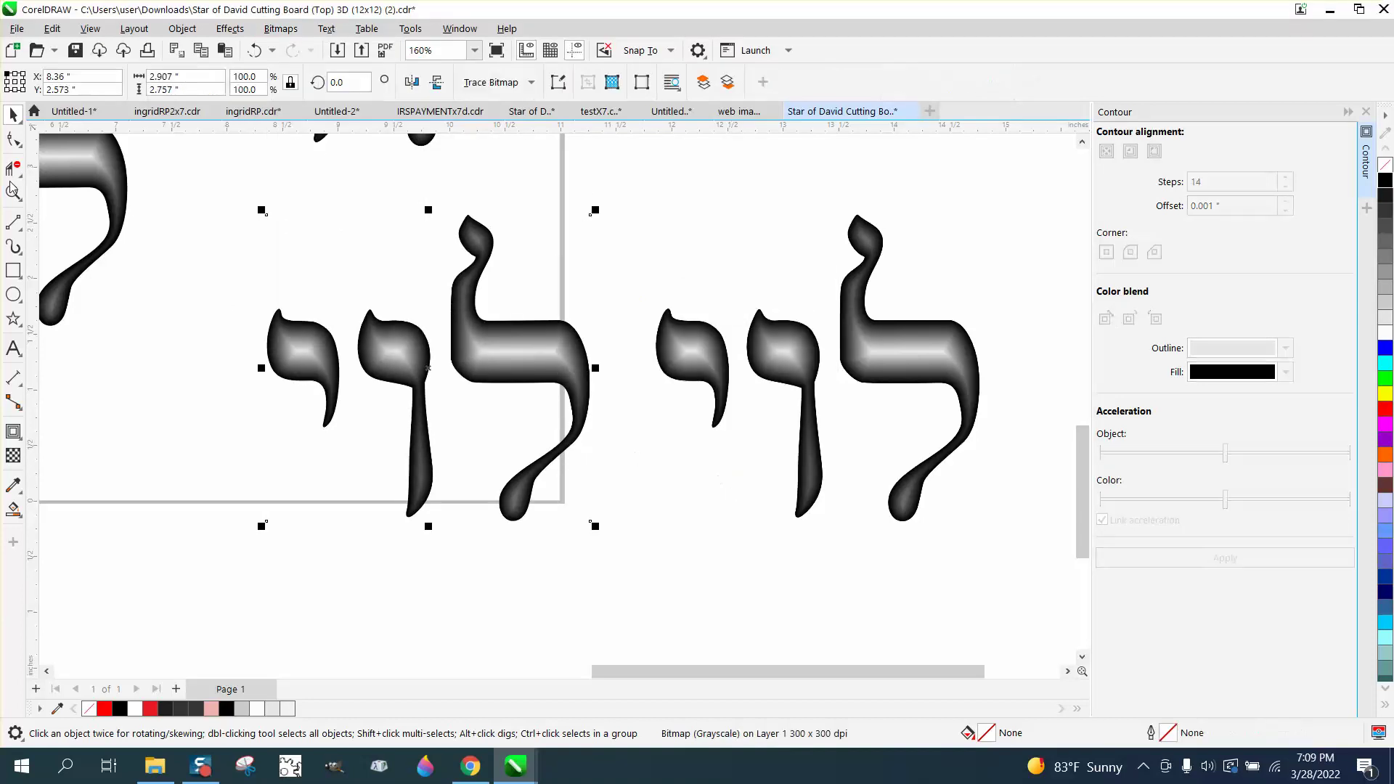
drag(447, 214, 527, 268)
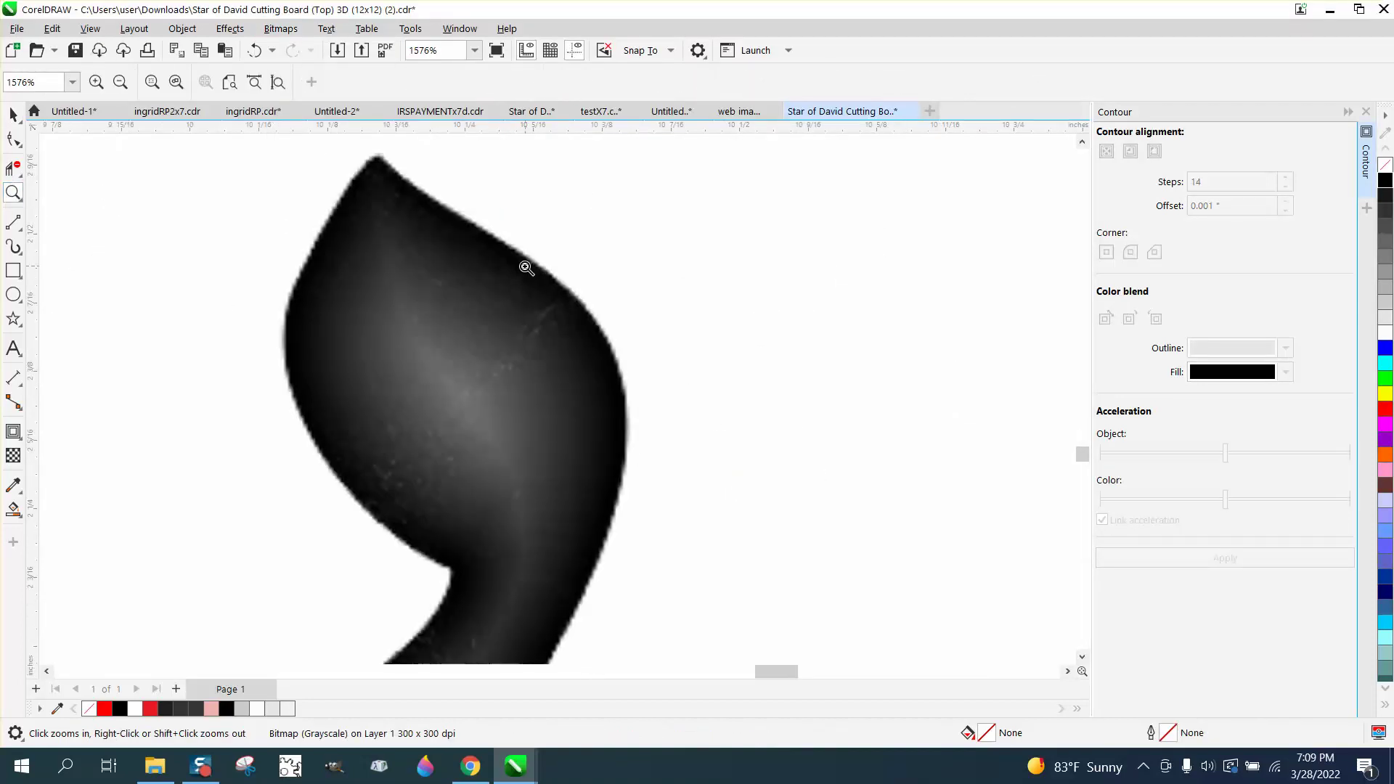
scroll(463, 222, down, 3)
scroll(463, 222, down, 1)
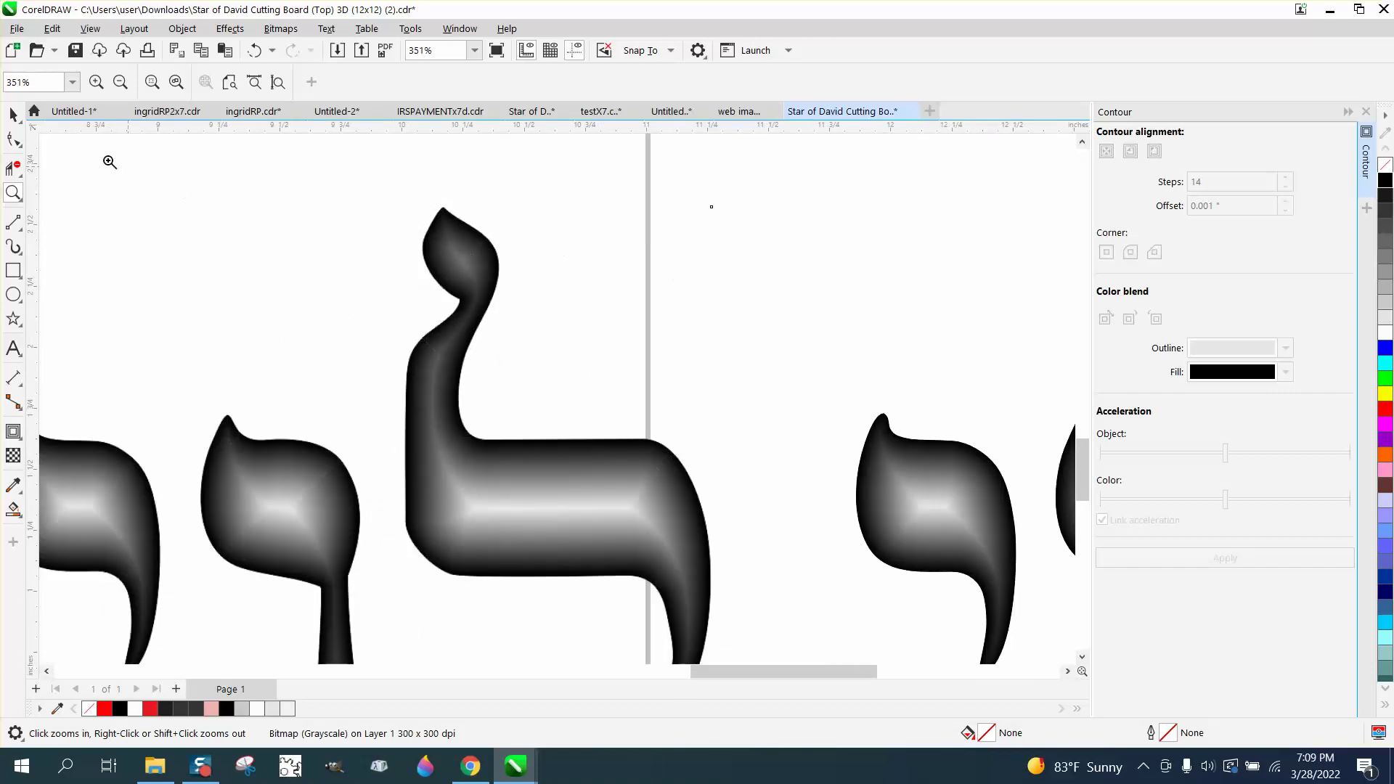
Select the right לוי copy and bring up Convert to Bitmap for it.
click(14, 113)
click(885, 475)
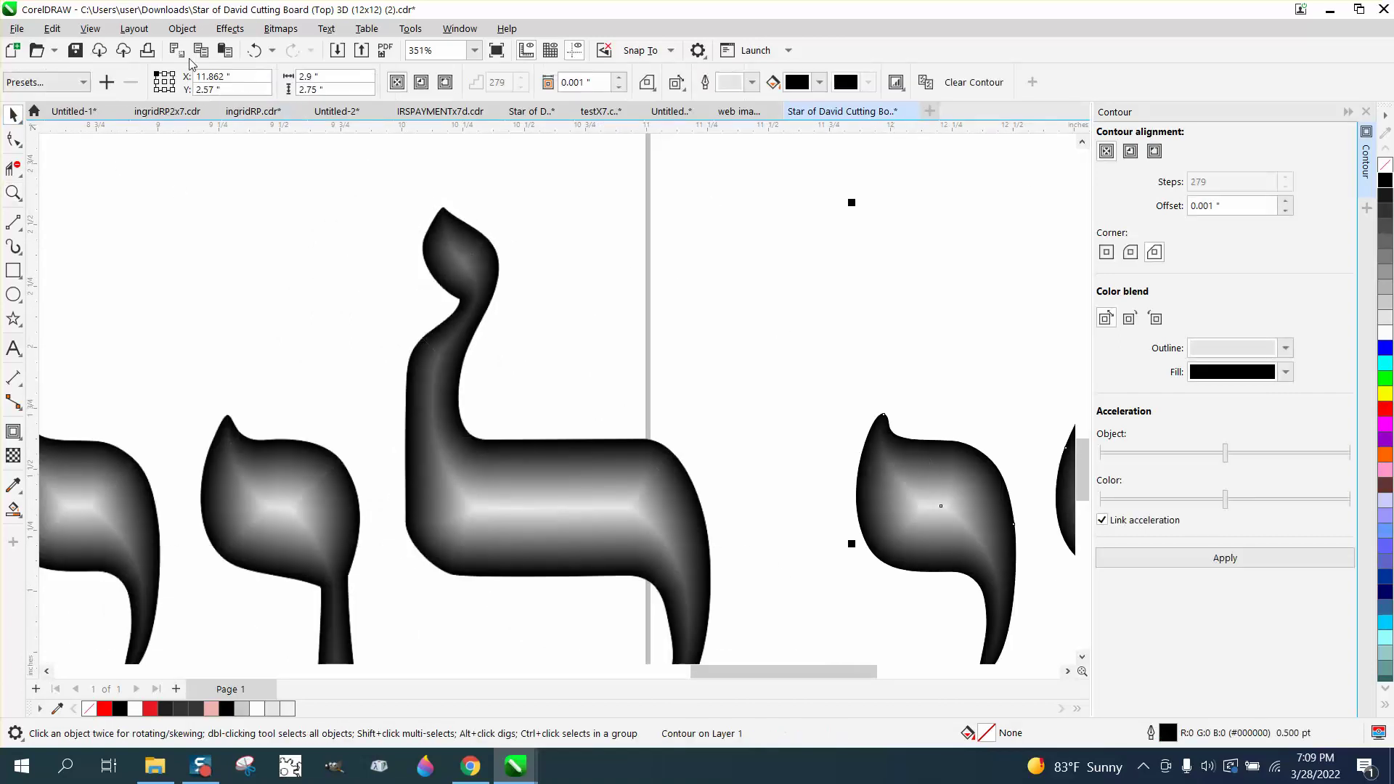
click(229, 30)
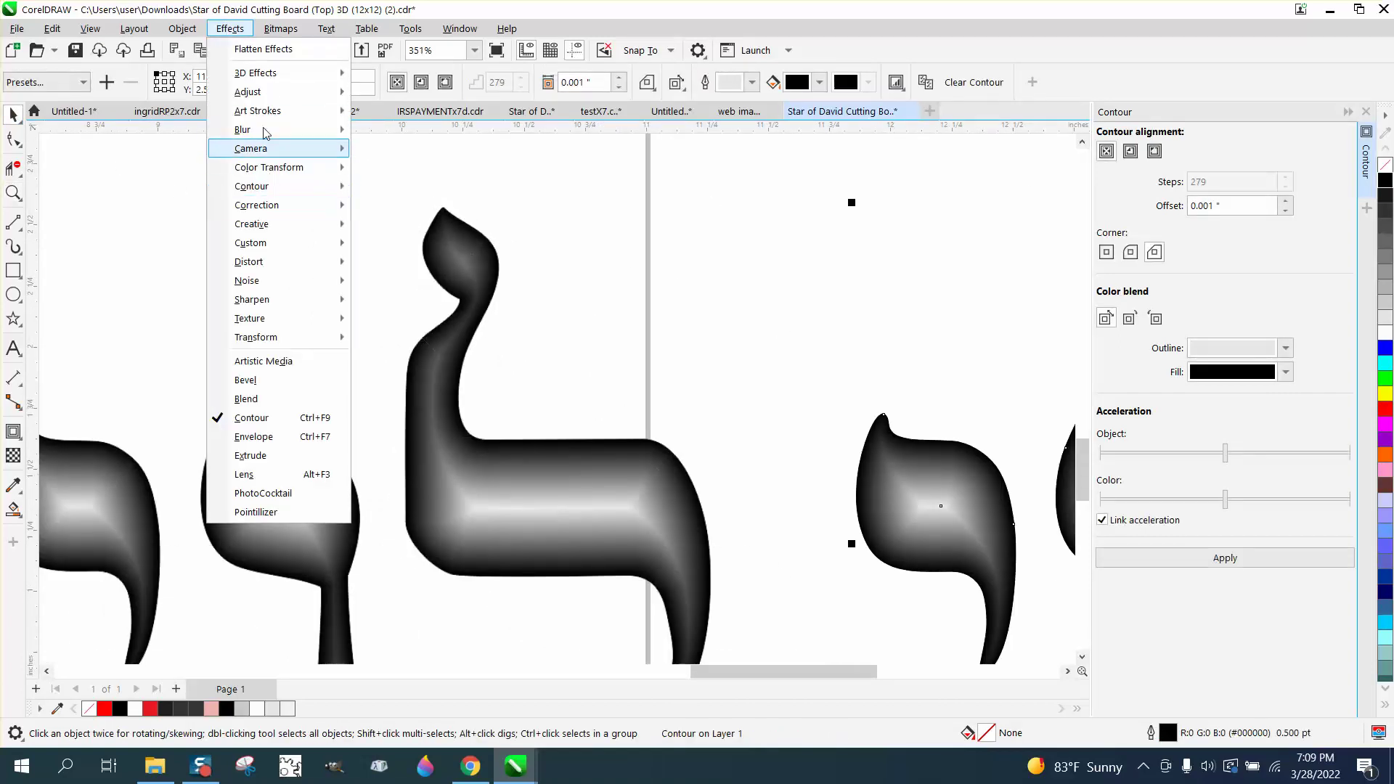
mouse_move(280, 28)
click(322, 51)
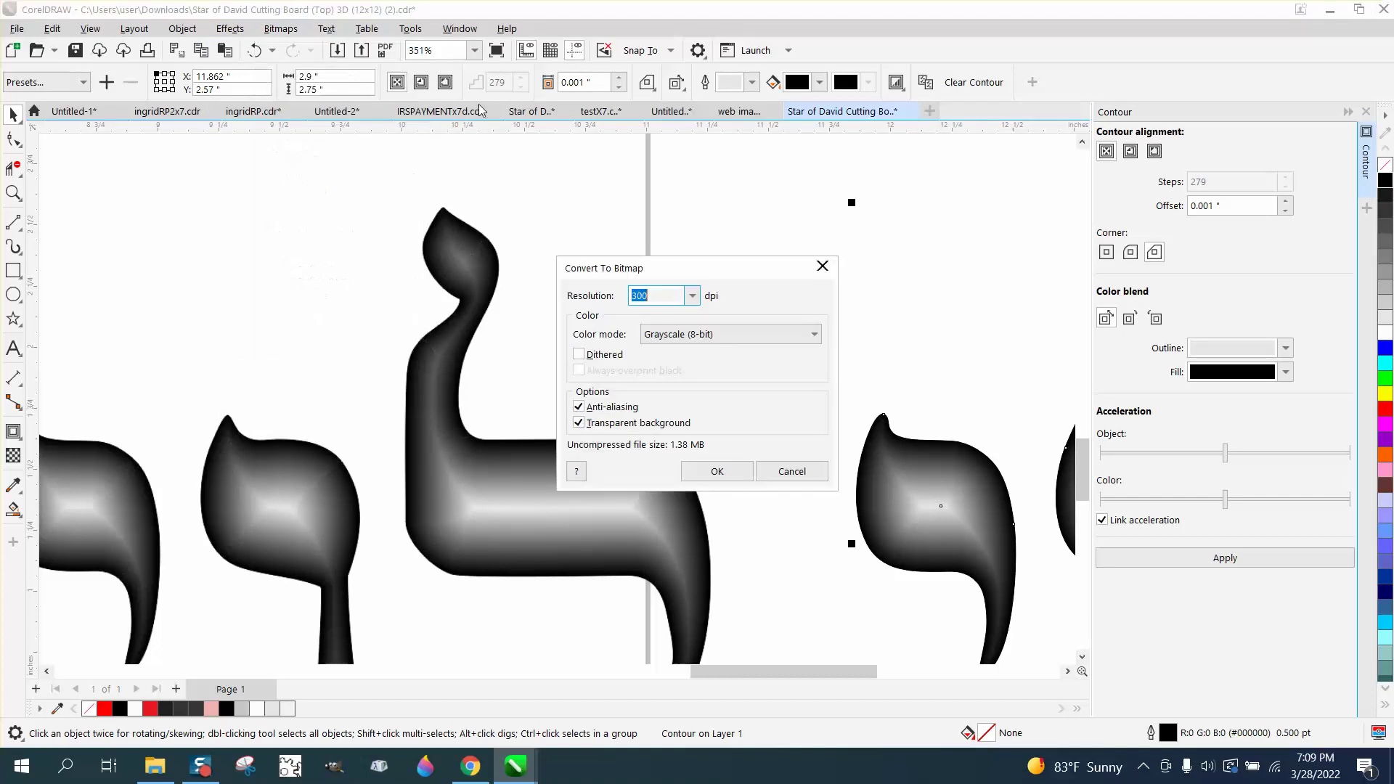
Confirm the right copy's grayscale bitmap conversion and zoom in on the letter gradients.
click(716, 471)
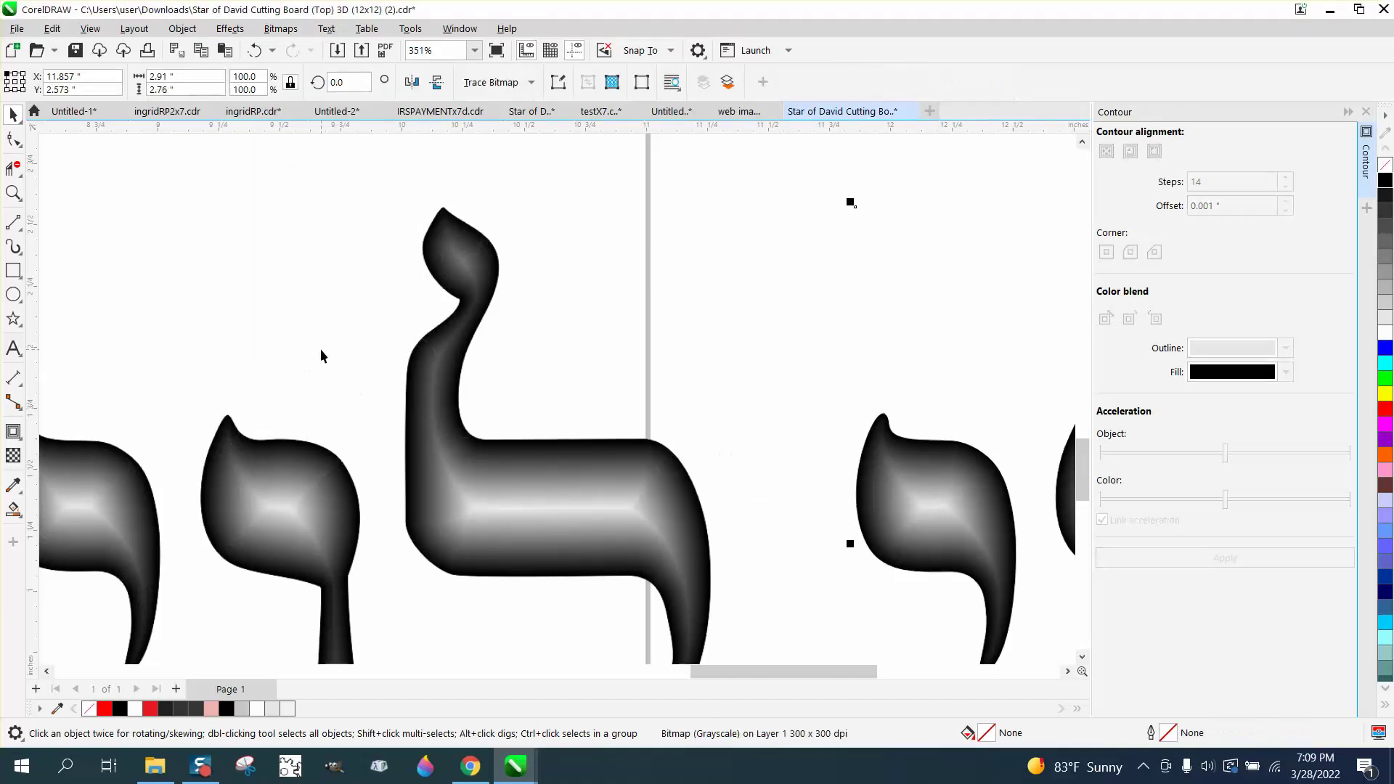
click(15, 195)
drag(915, 434, 981, 555)
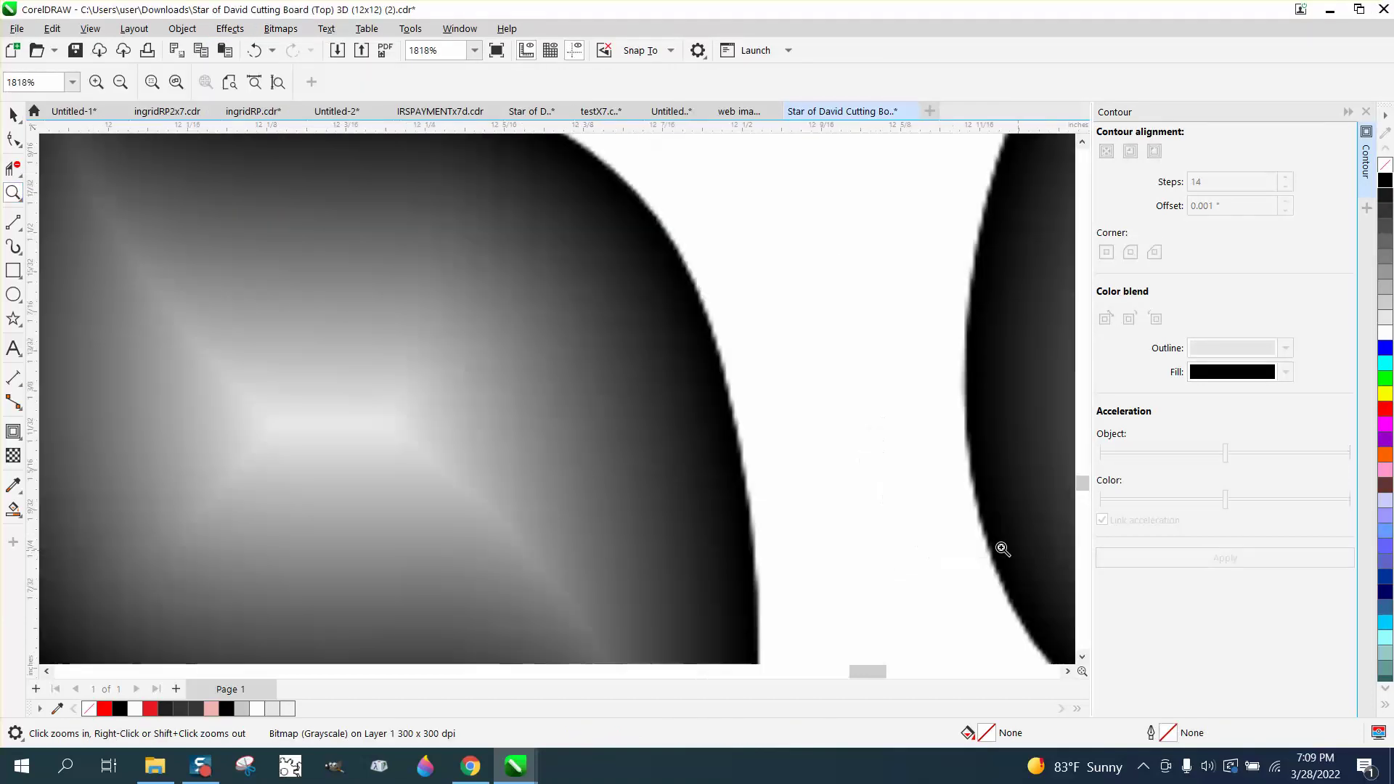
scroll(733, 392, down, 1)
scroll(734, 392, down, 1)
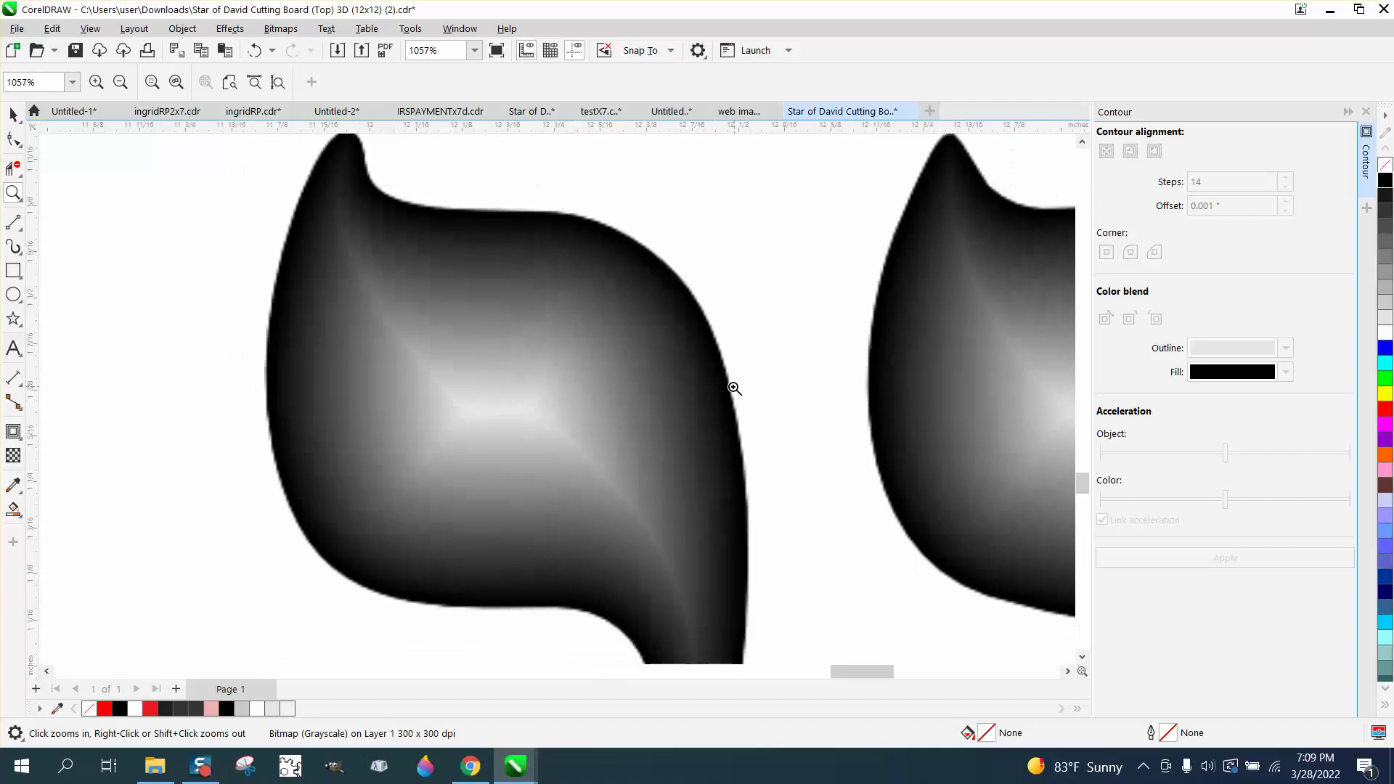
scroll(607, 458, up, 1)
scroll(613, 409, down, 1)
scroll(613, 398, down, 1)
scroll(616, 385, down, 1)
scroll(617, 386, down, 1)
drag(301, 389, 408, 426)
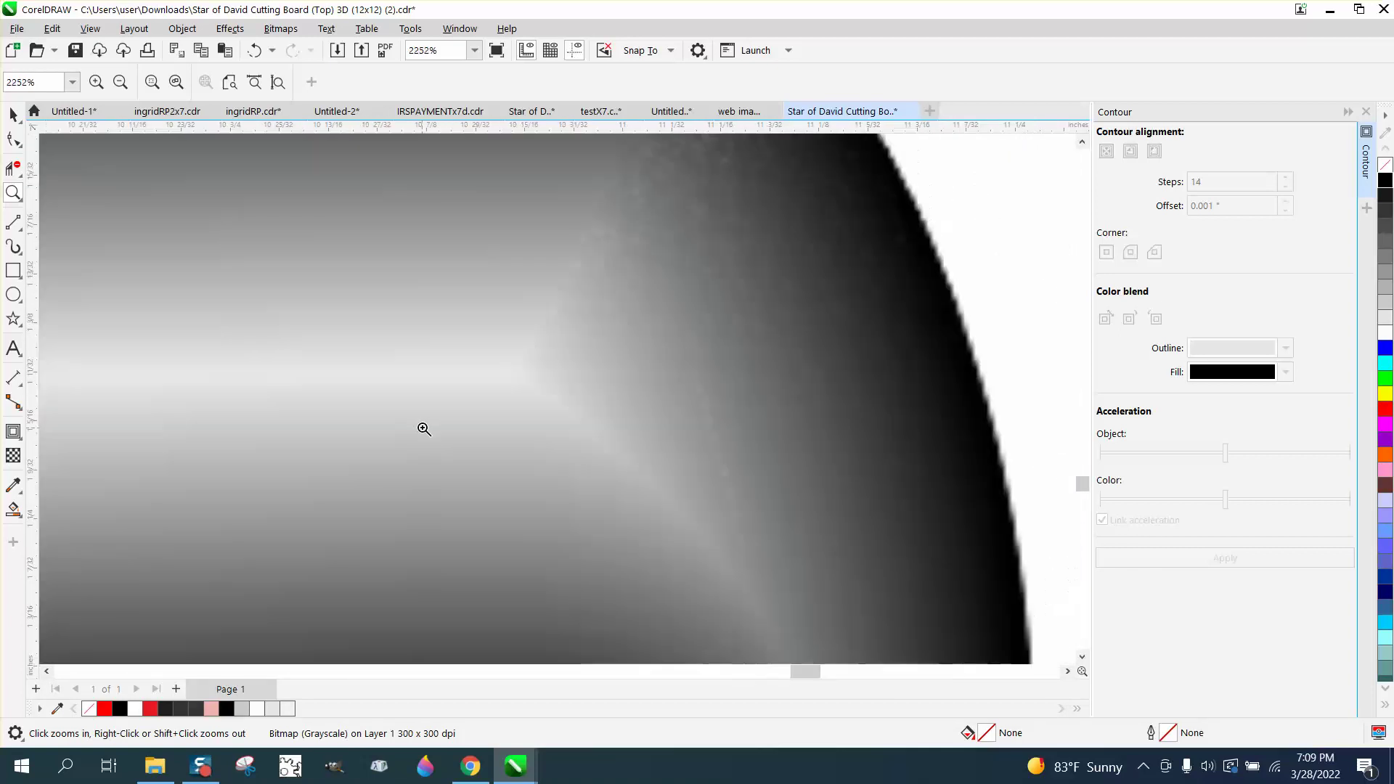
scroll(430, 422, down, 1)
scroll(479, 422, down, 1)
scroll(545, 422, down, 1)
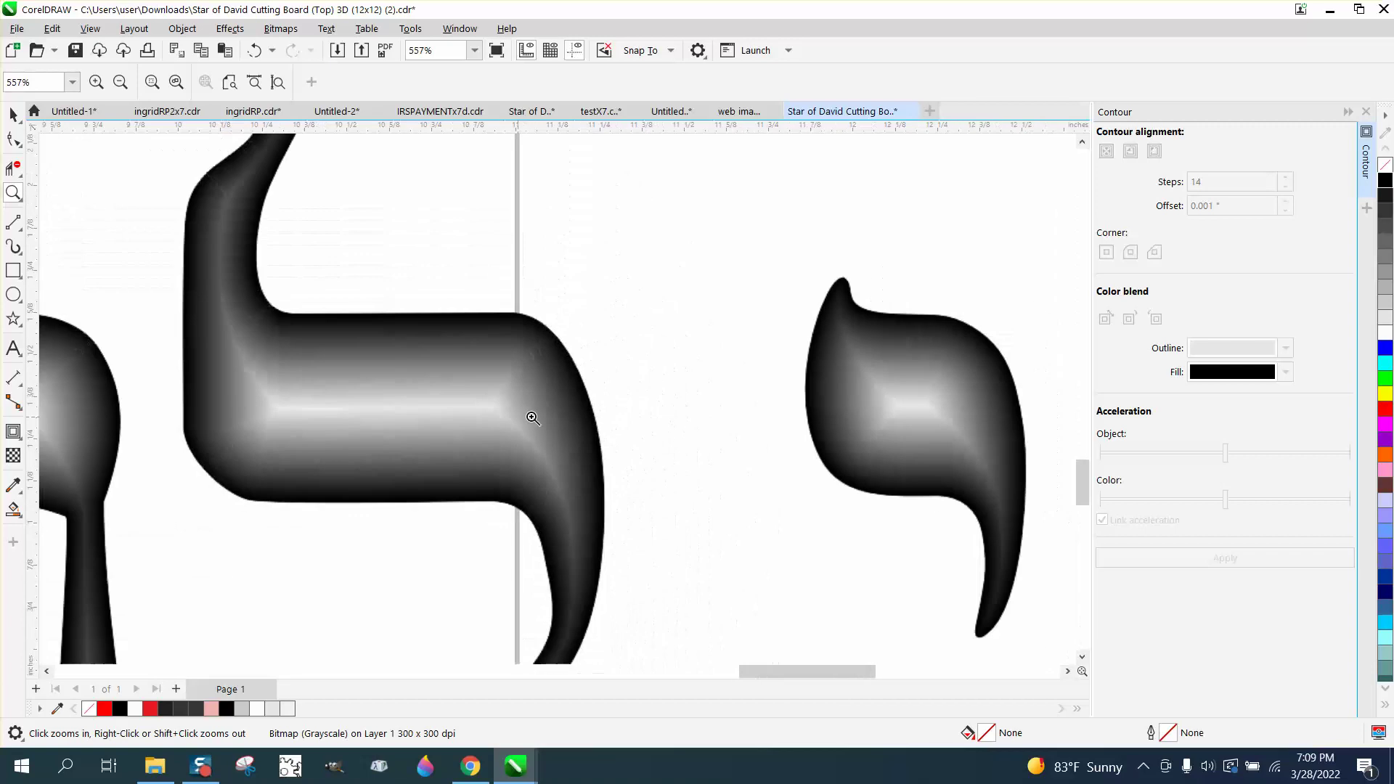
scroll(585, 421, down, 2)
scroll(586, 421, down, 1)
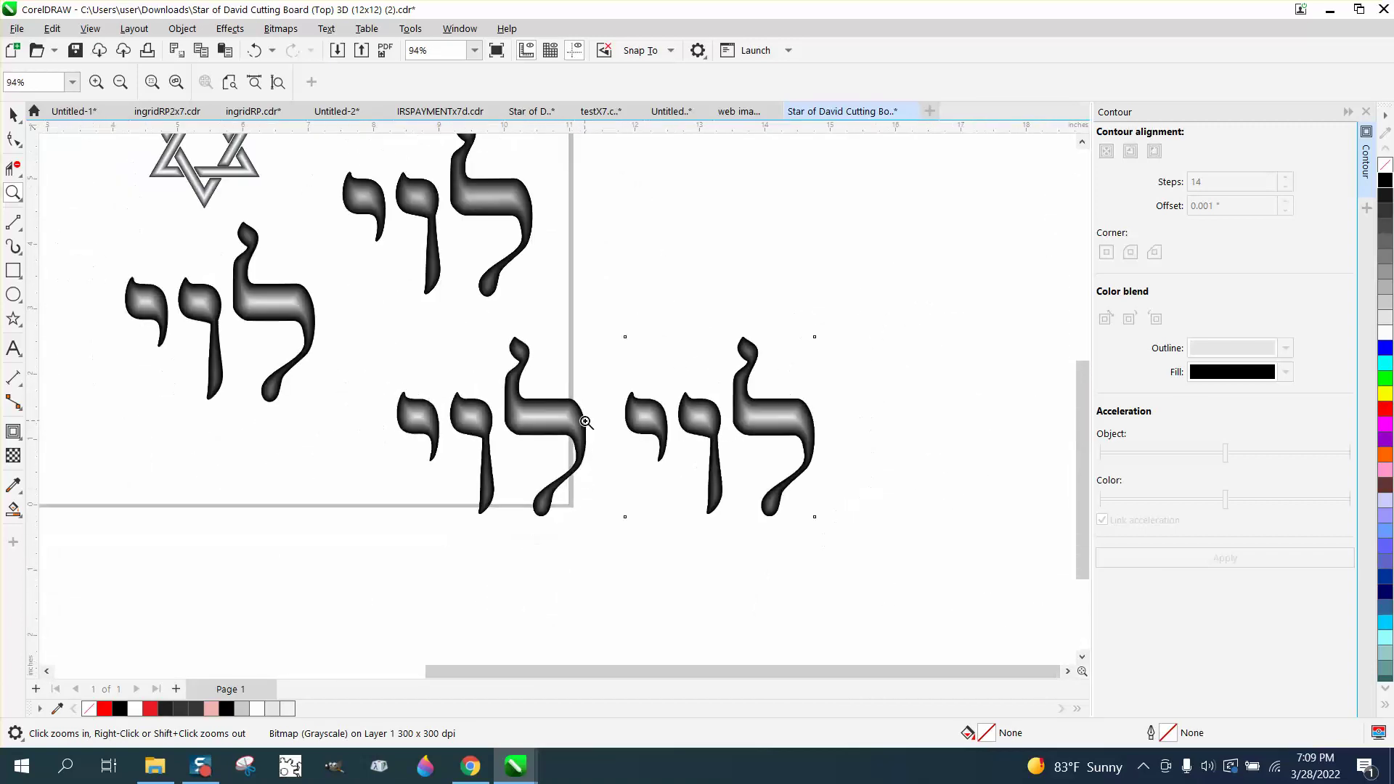
scroll(588, 425, down, 1)
scroll(588, 425, down, 1)
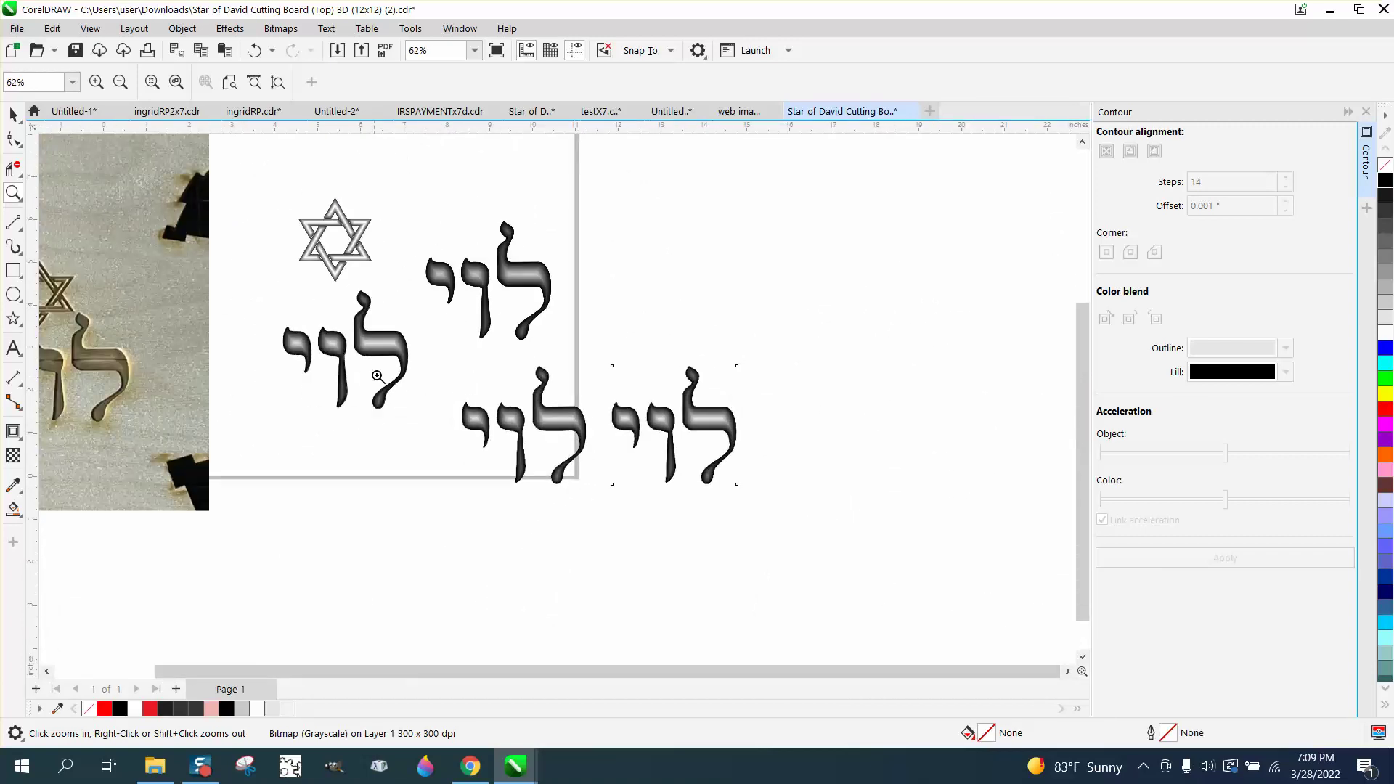
click(14, 192)
drag(295, 192, 419, 276)
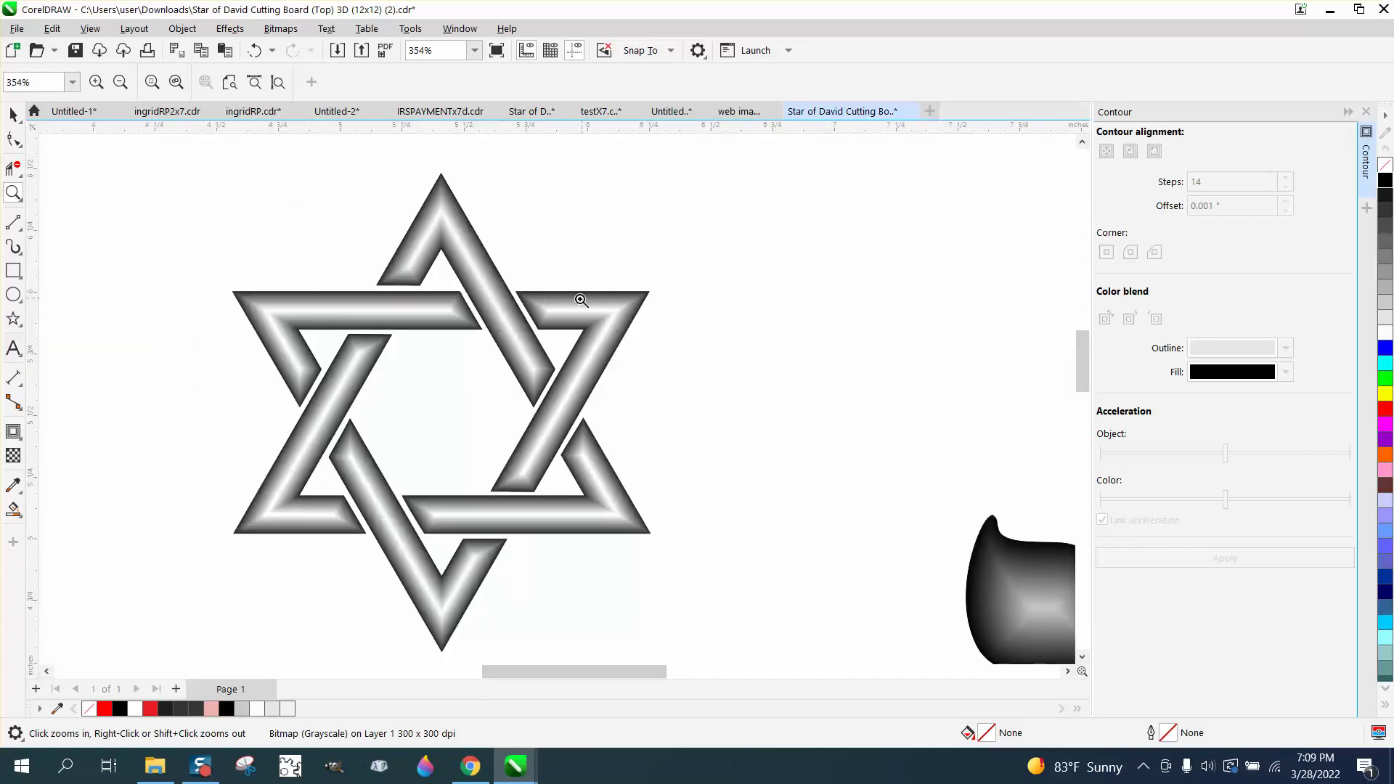
drag(654, 300, 684, 319)
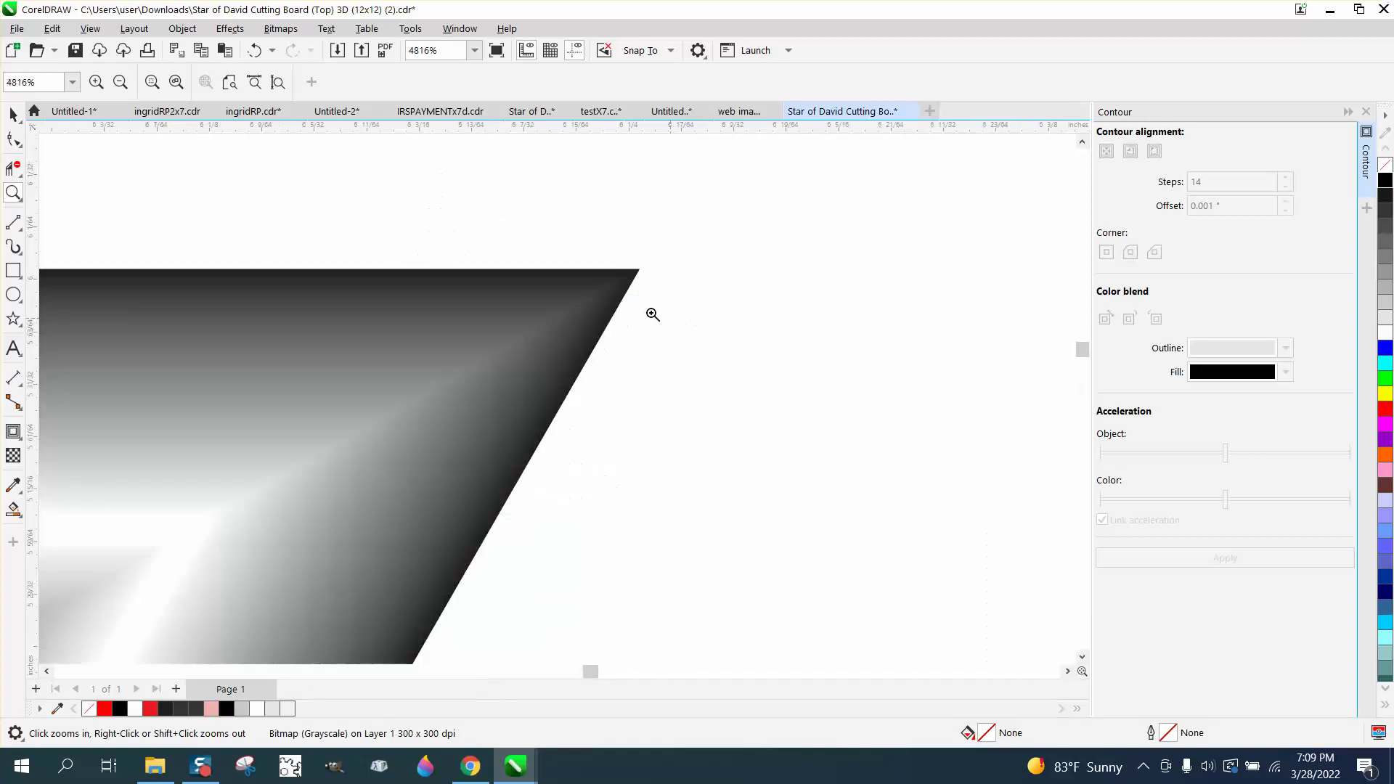
scroll(526, 289, down, 2)
scroll(525, 289, down, 2)
scroll(526, 289, down, 2)
scroll(525, 288, down, 2)
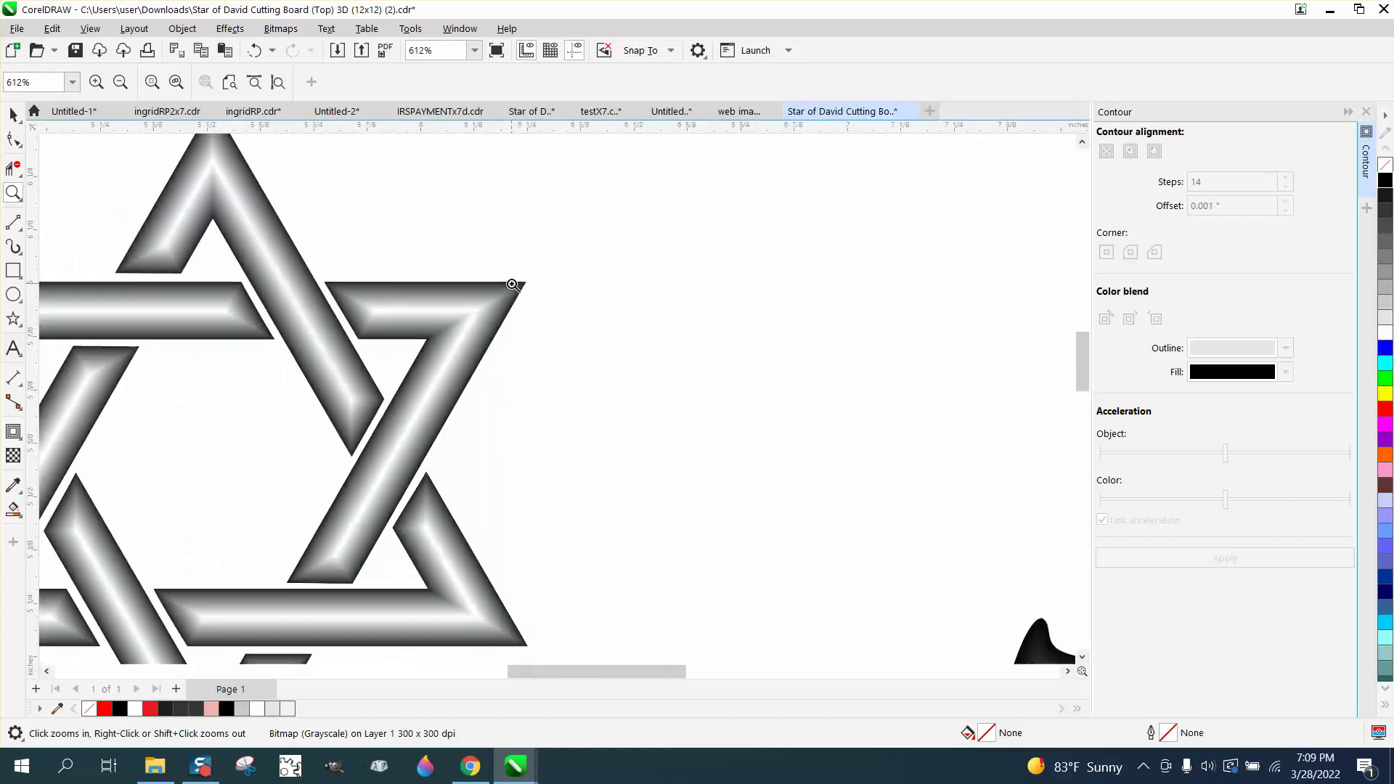
scroll(521, 290, down, 2)
scroll(782, 480, down, 1)
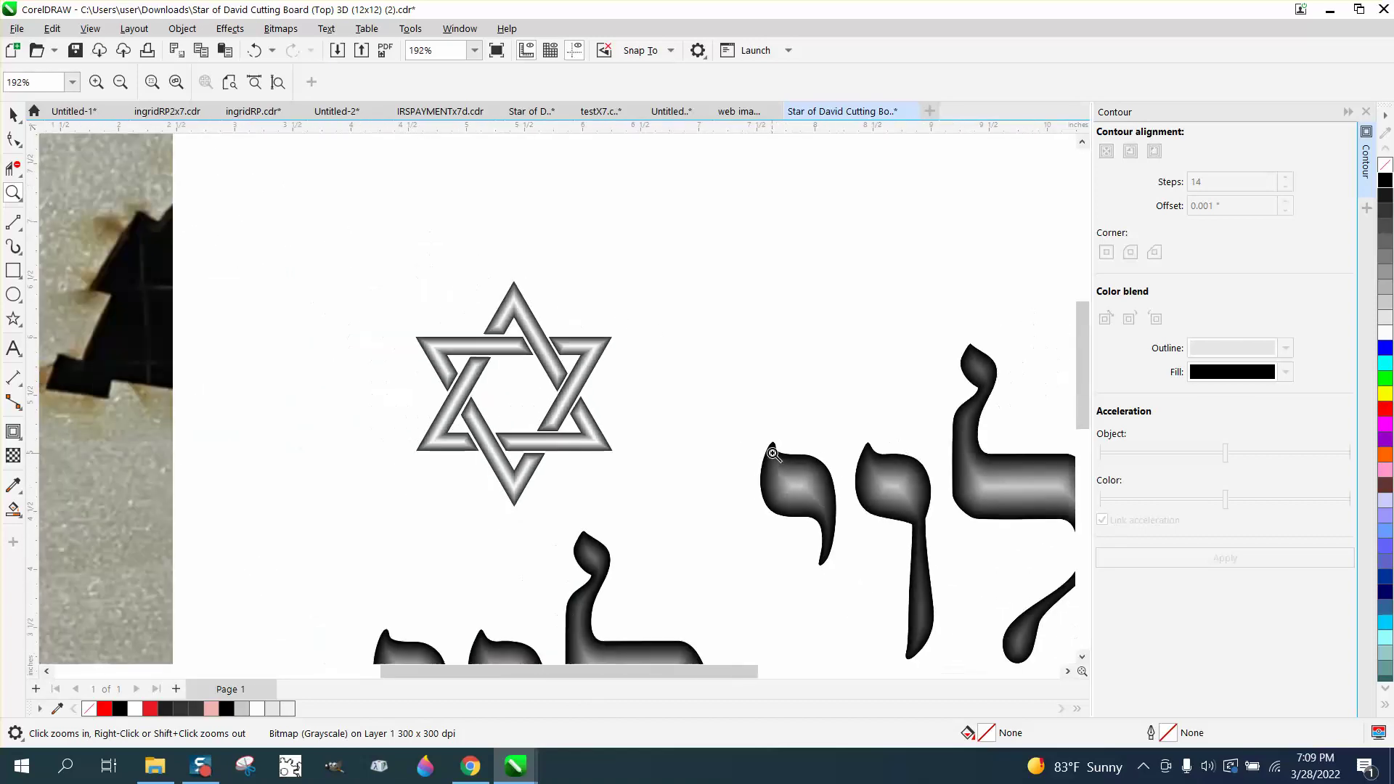
scroll(762, 447, down, 2)
scroll(1001, 533, up, 4)
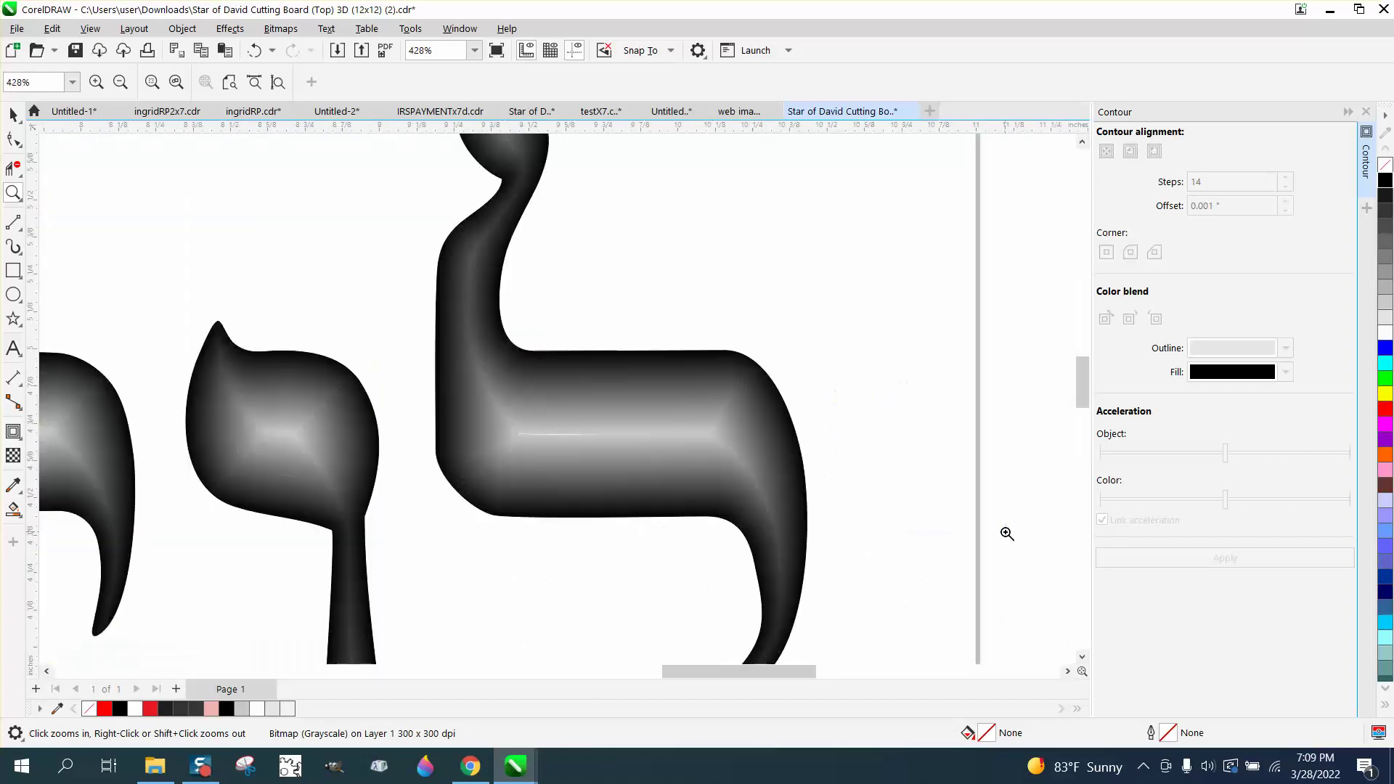
scroll(598, 427, down, 2)
scroll(698, 414, down, 1)
scroll(724, 474, down, 1)
drag(932, 642, 932, 642)
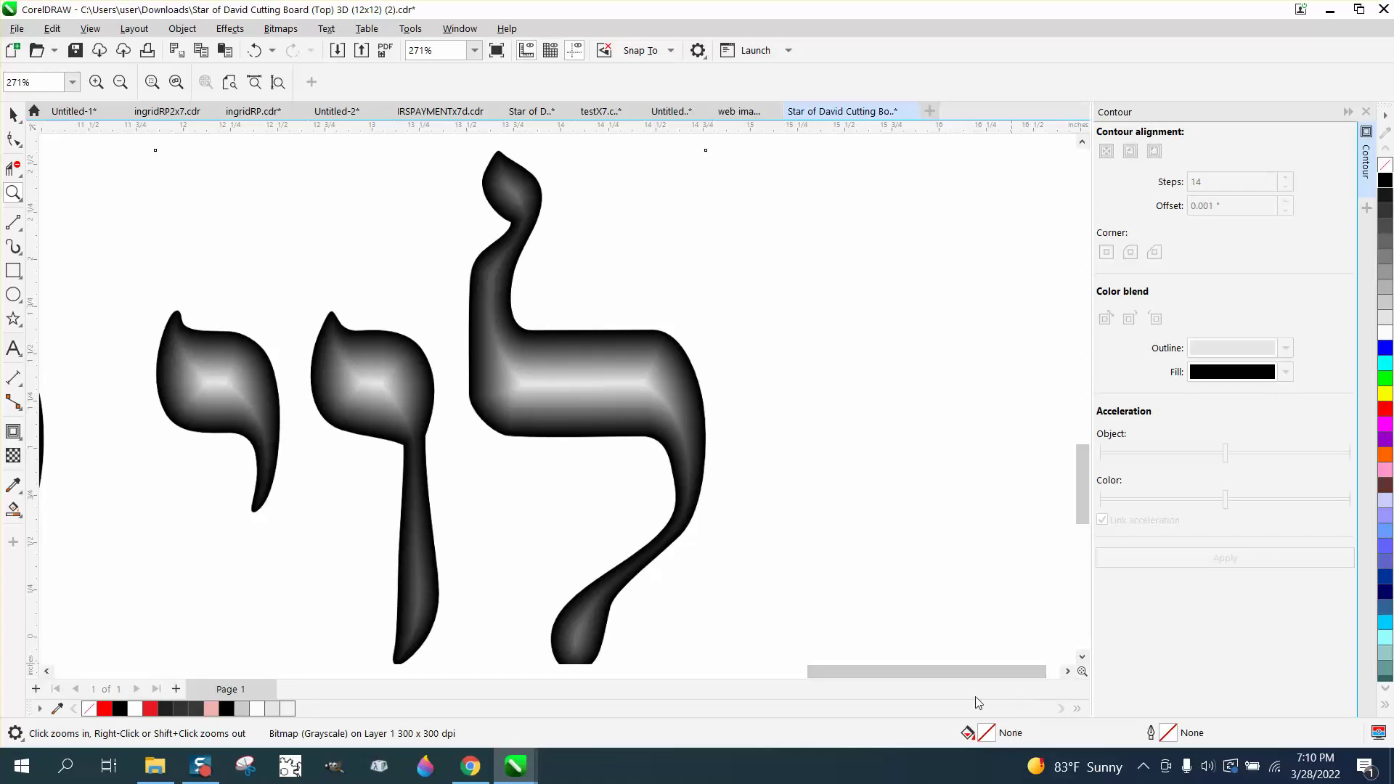
Draw a square with no fill and a 0.5 pt black outline, then apply the contour gradient.
click(19, 274)
mouse_move(838, 211)
mouse_down()
mouse_move(848, 309)
mouse_move(987, 375)
mouse_up()
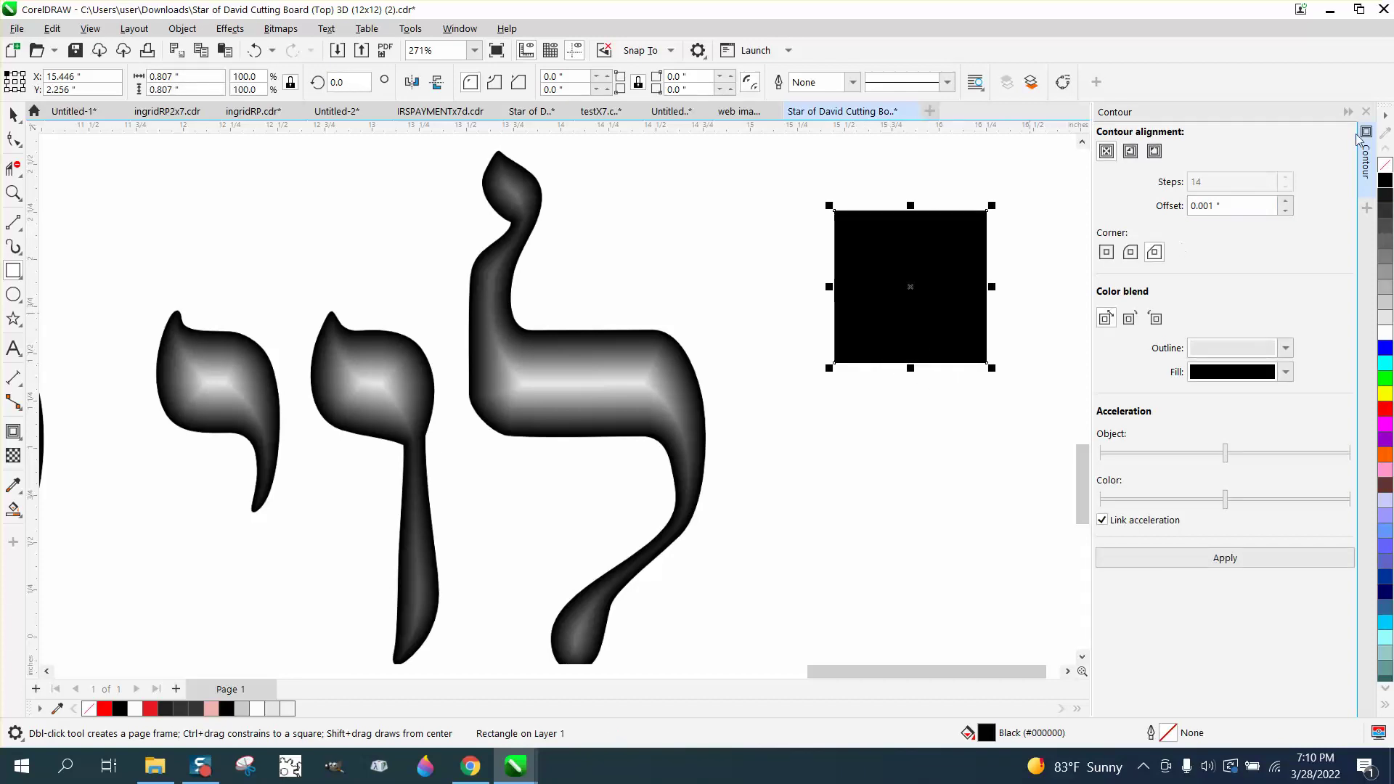
click(1386, 132)
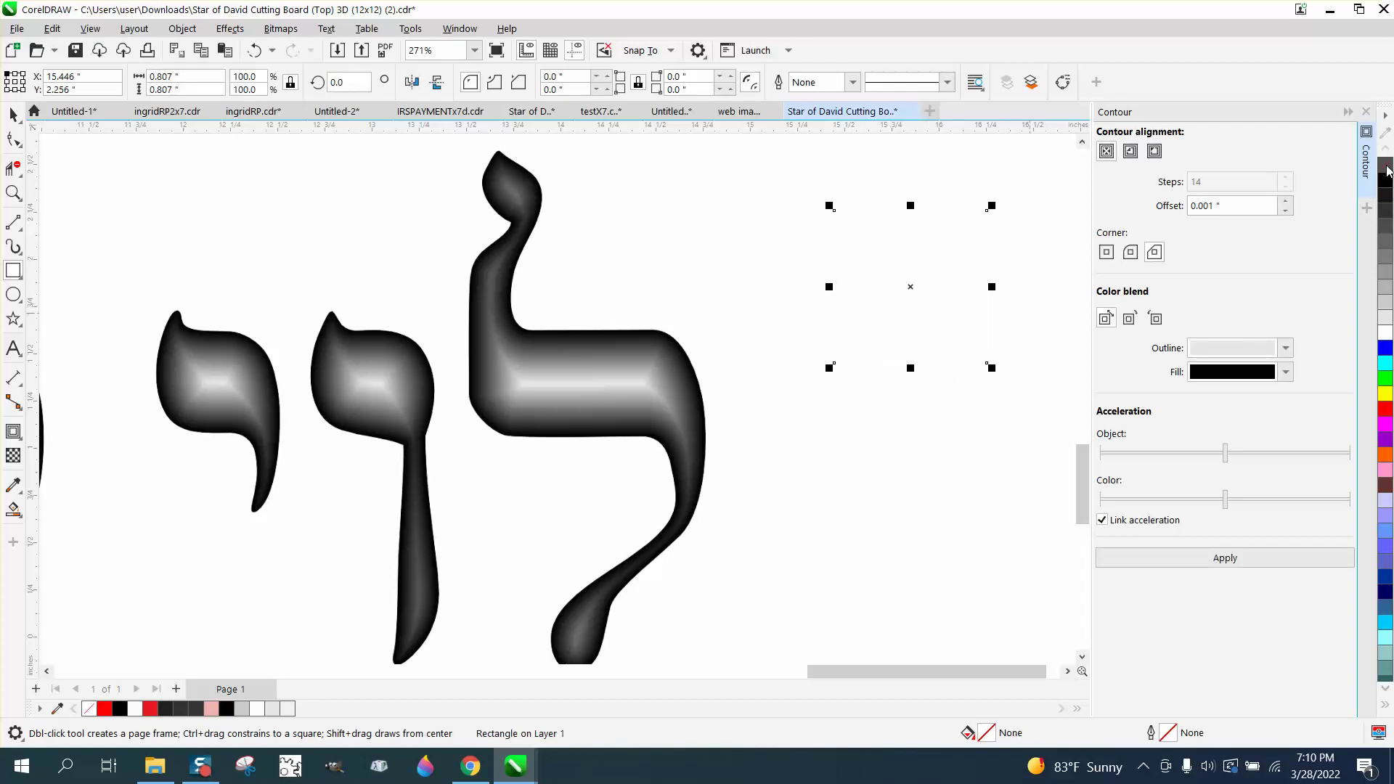
right_click(1386, 181)
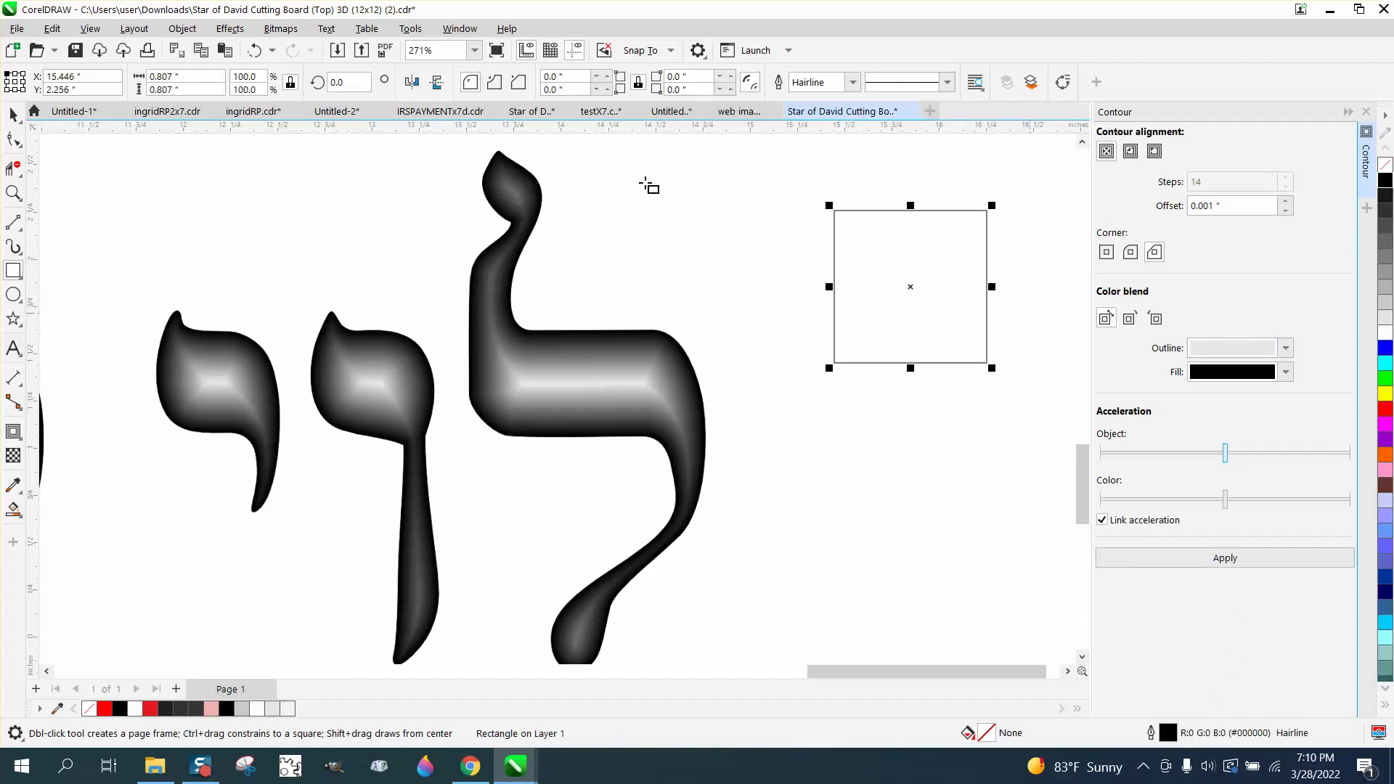
click(852, 84)
click(810, 126)
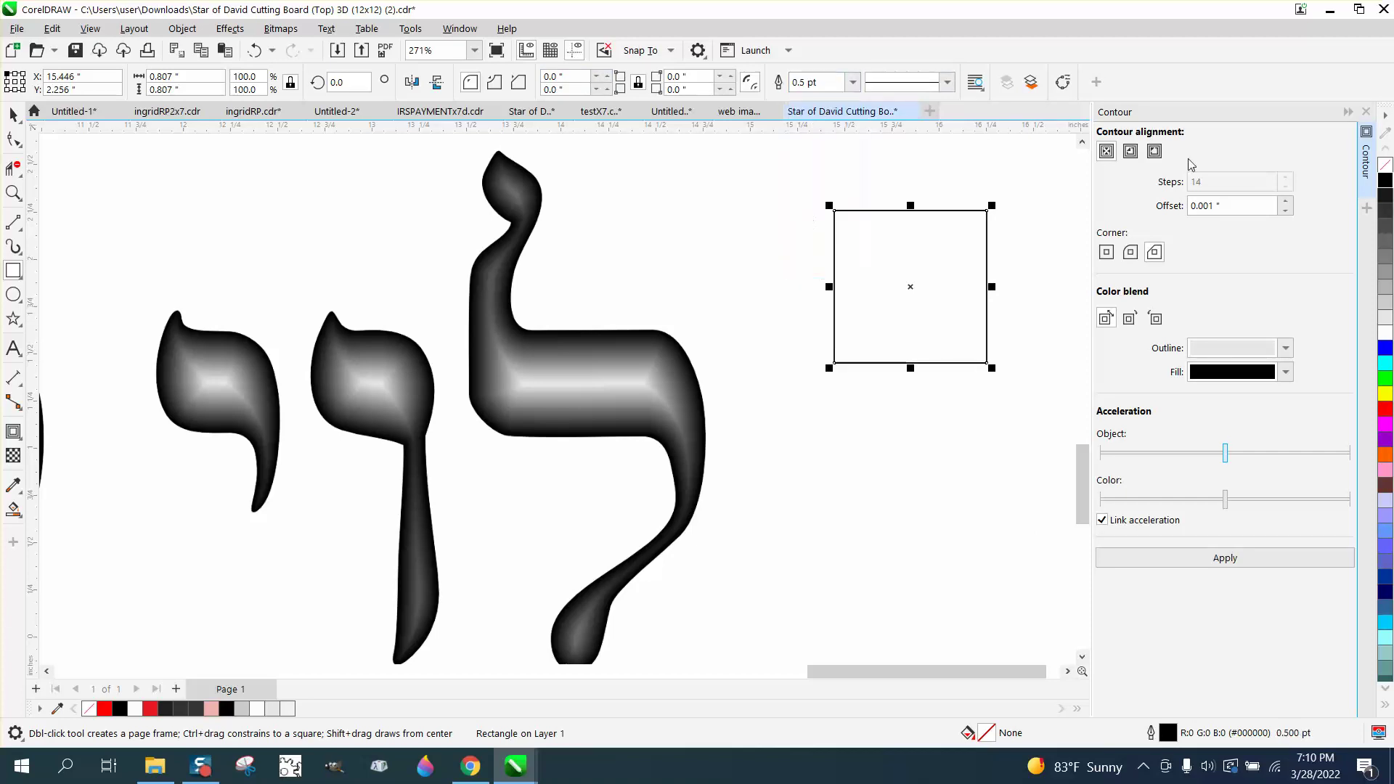
click(1224, 558)
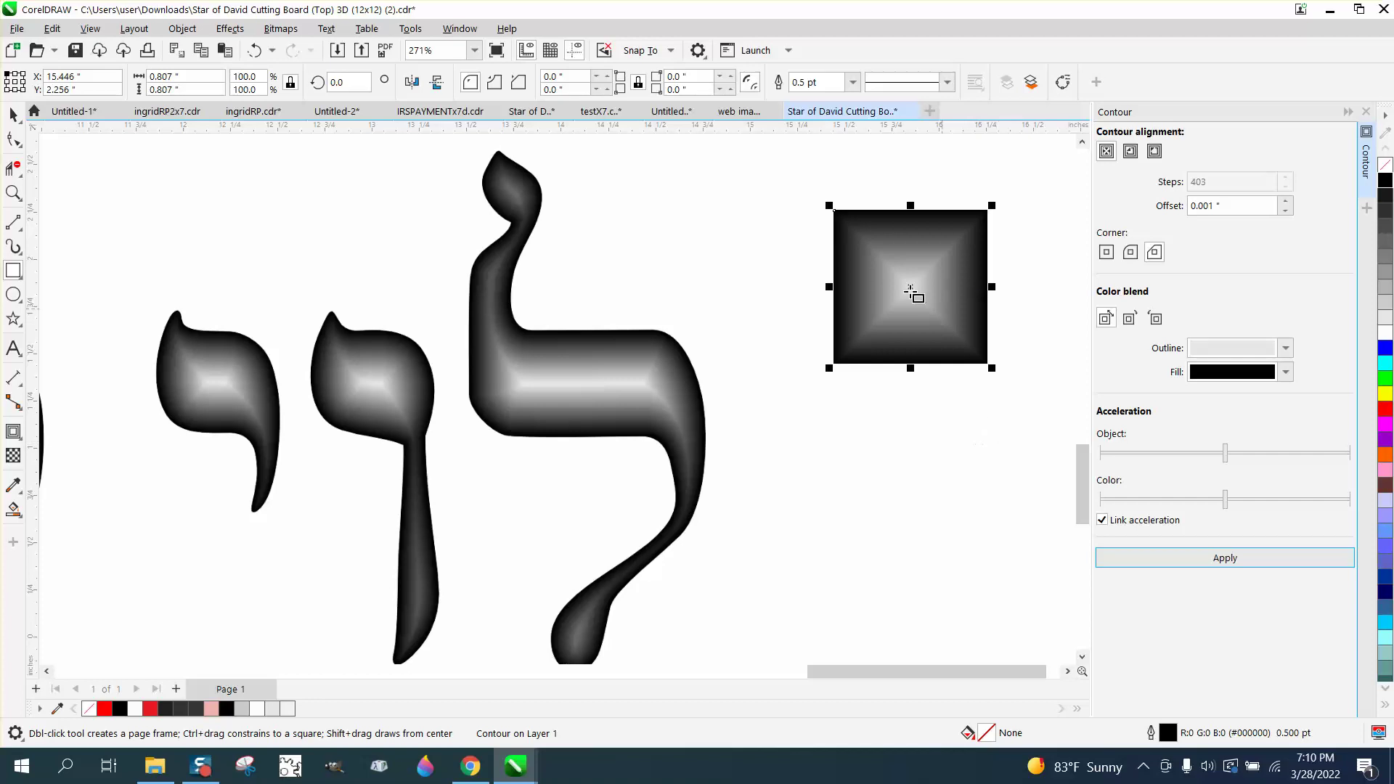
click(14, 194)
Zoom in on the test square and undo its contour gradient.
click(1007, 365)
right_click(451, 201)
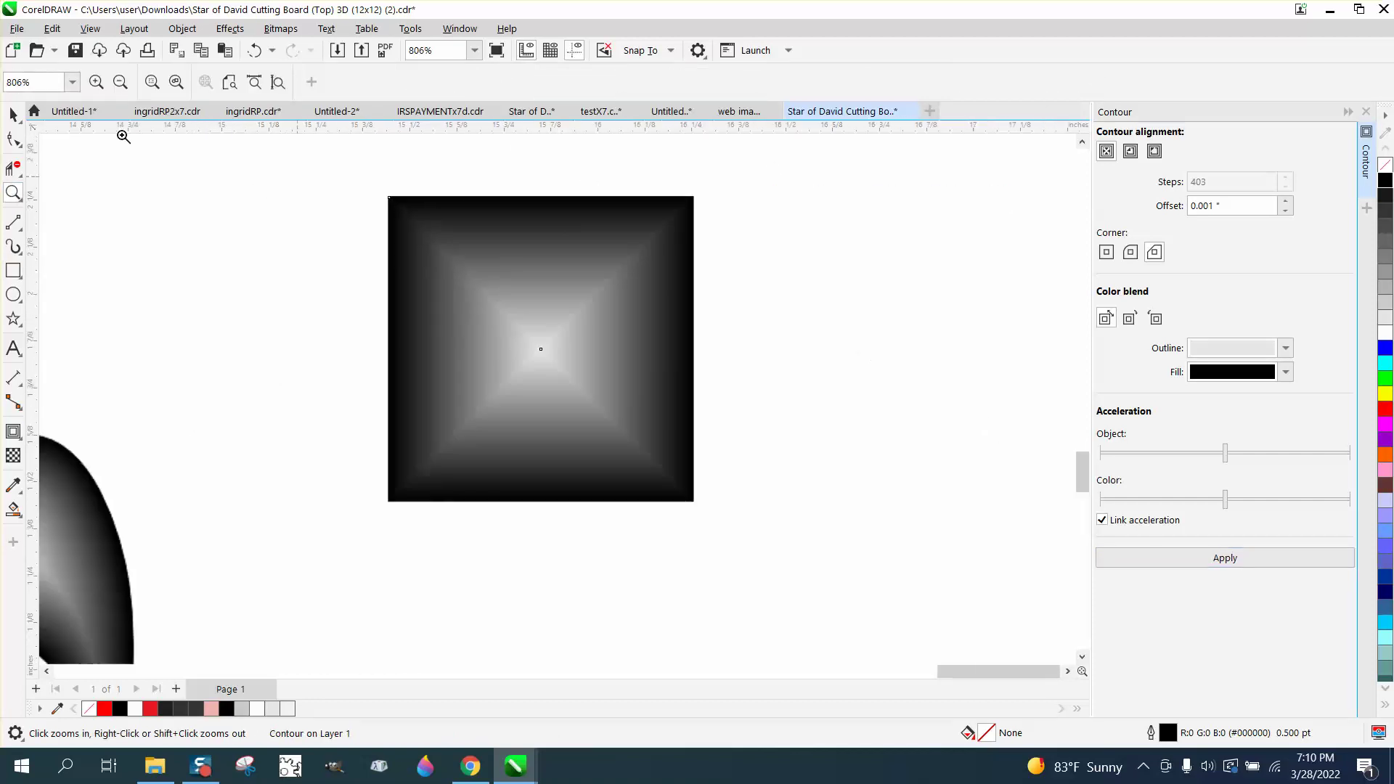
click(16, 114)
click(512, 201)
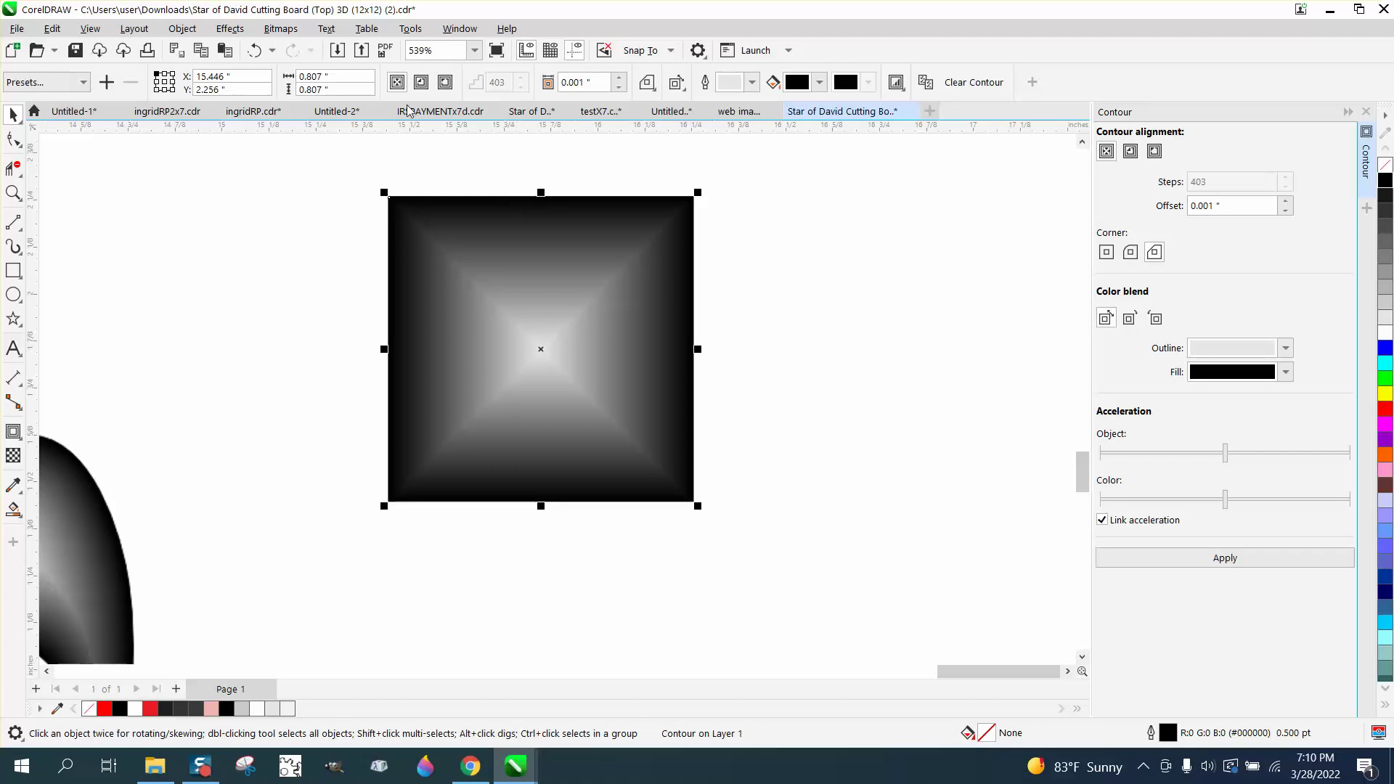
click(255, 50)
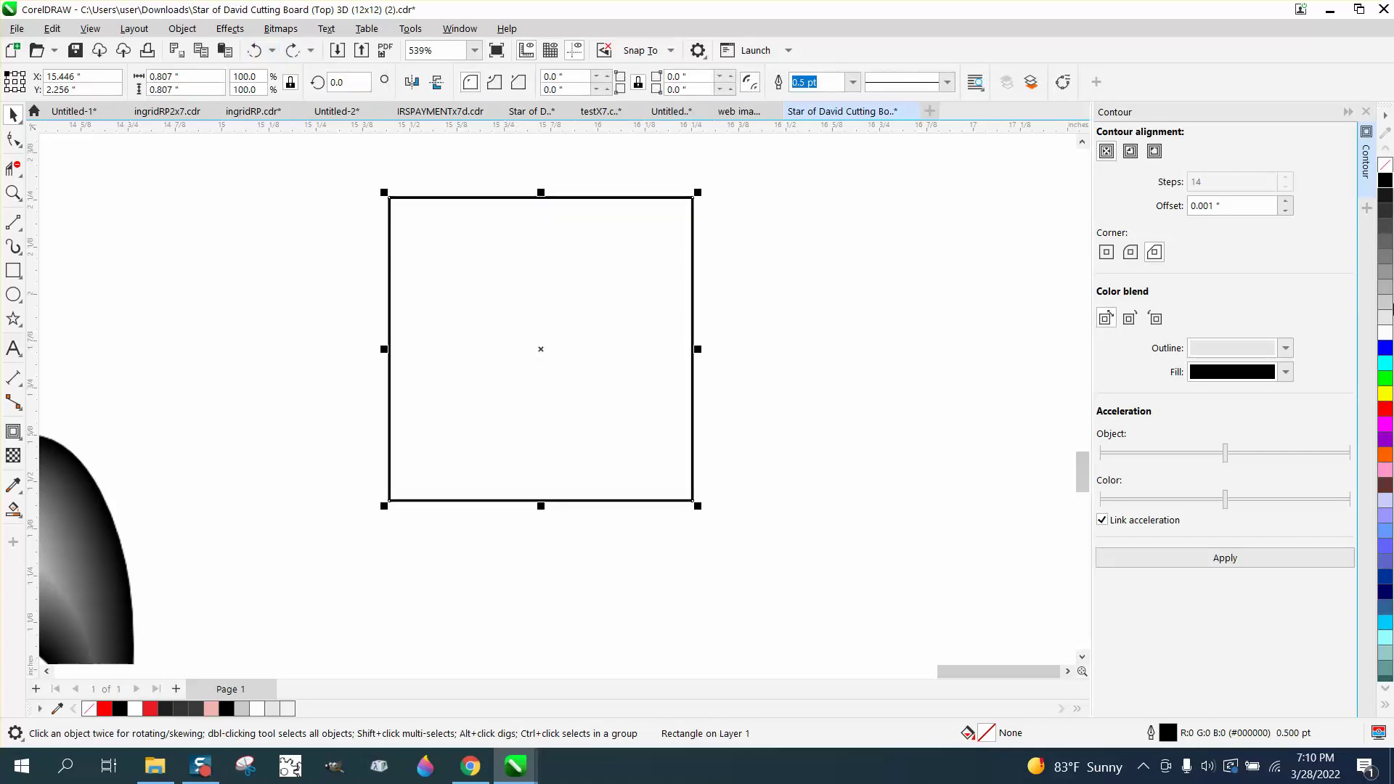
Give the square a 10% Black outline and set the contour blend colour to black.
right_click(1384, 315)
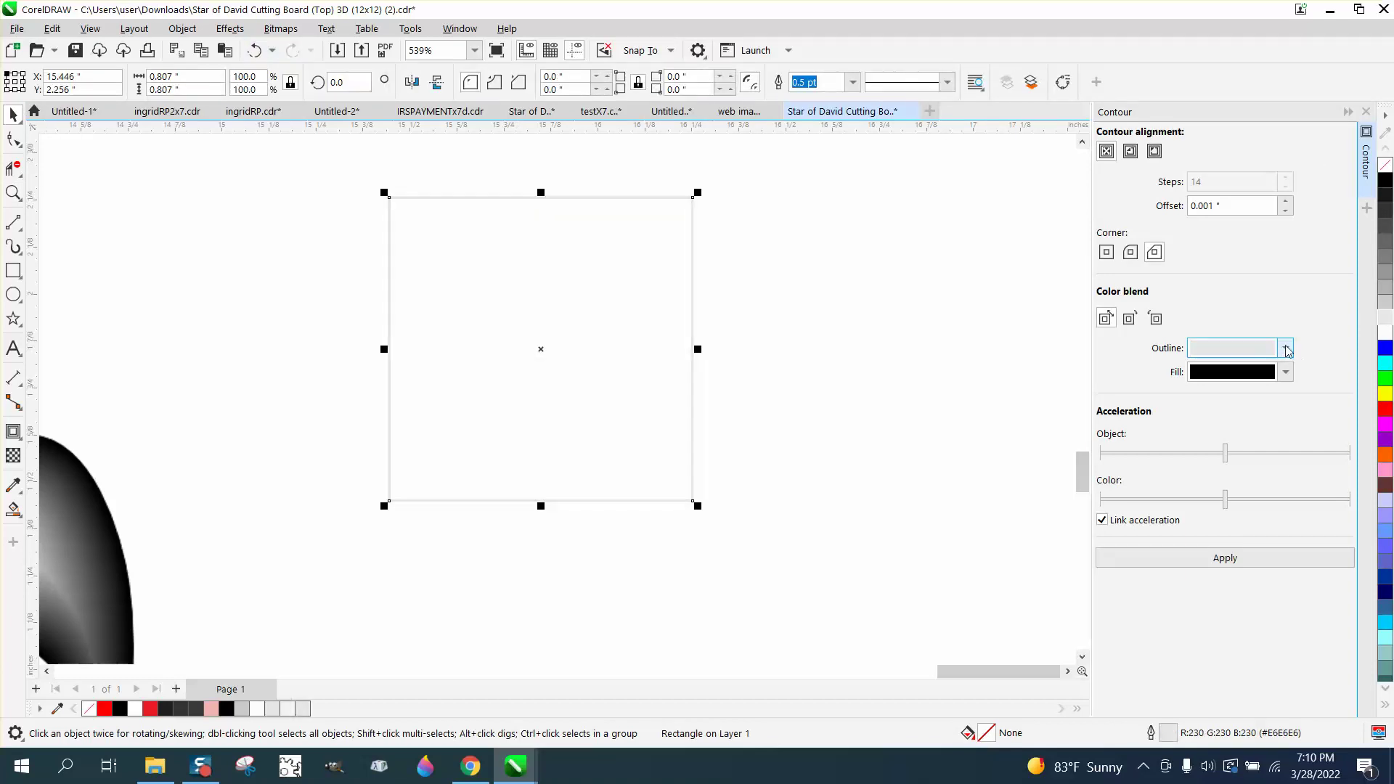
click(1287, 348)
click(1195, 433)
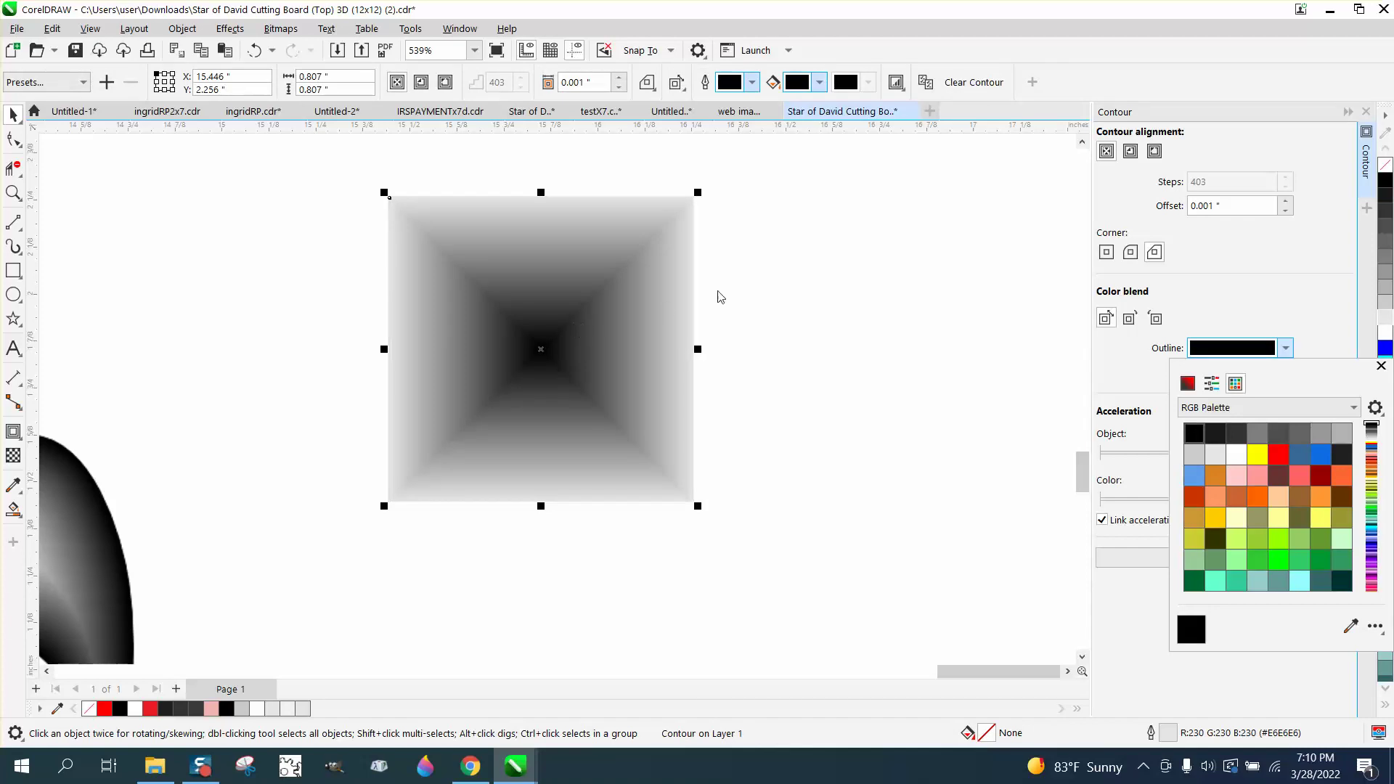
click(574, 292)
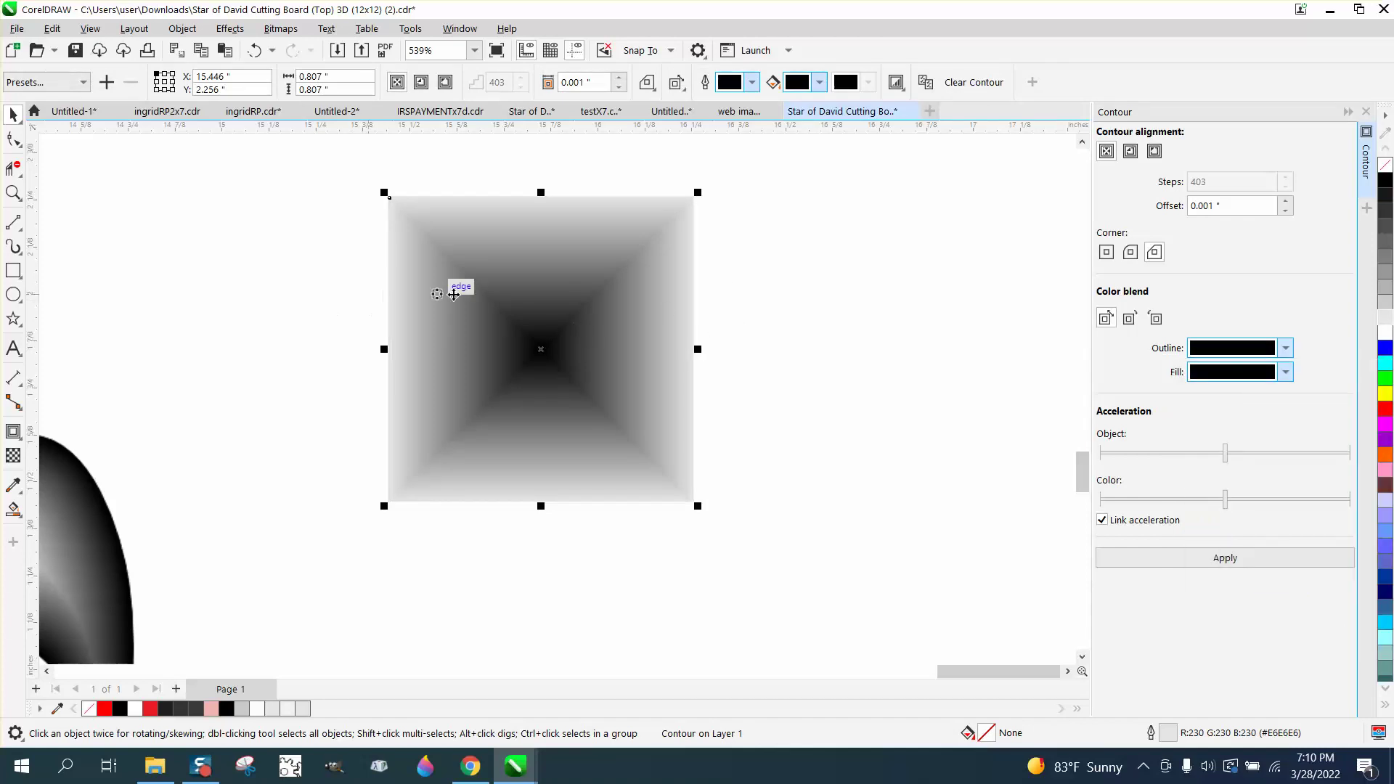
click(337, 319)
scroll(339, 293, down, 1)
scroll(339, 303, down, 1)
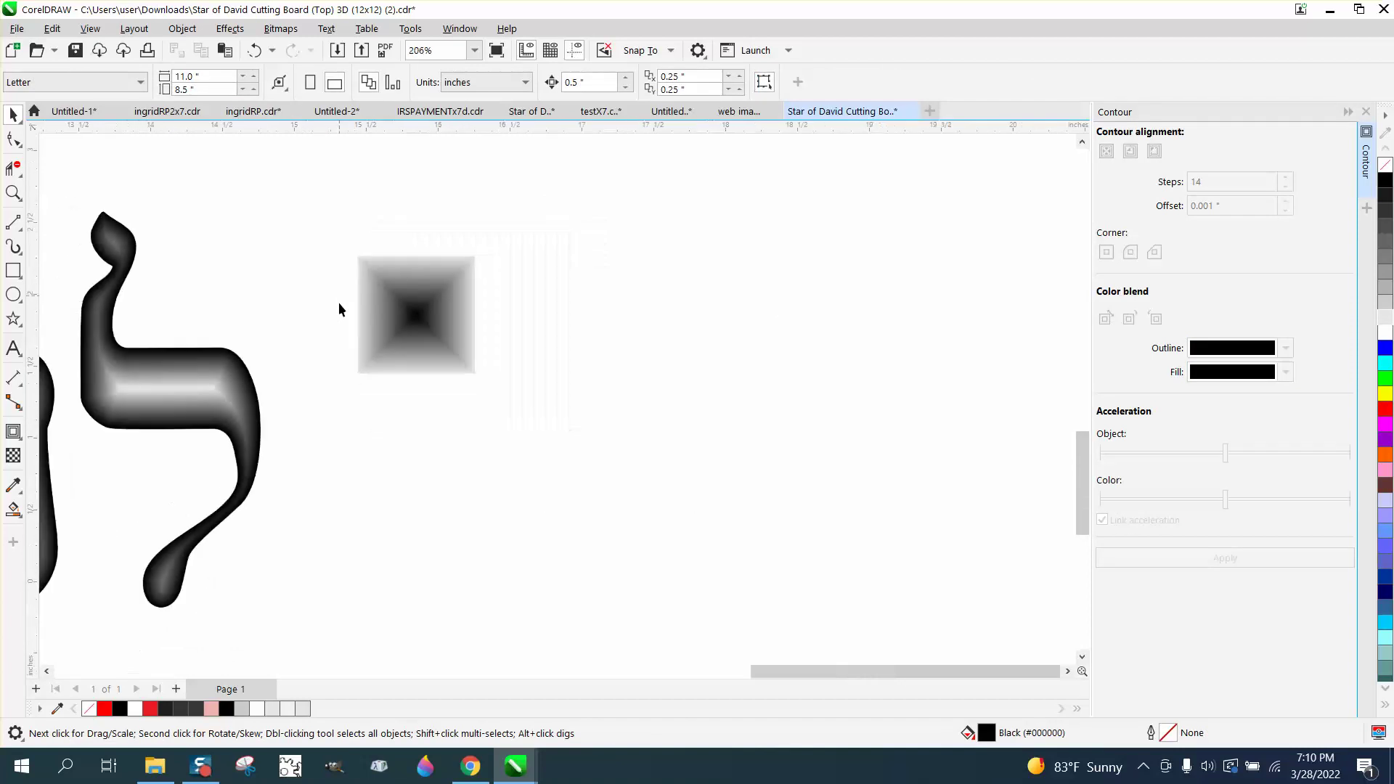
Undo the test square and the contour on the letters.
click(227, 391)
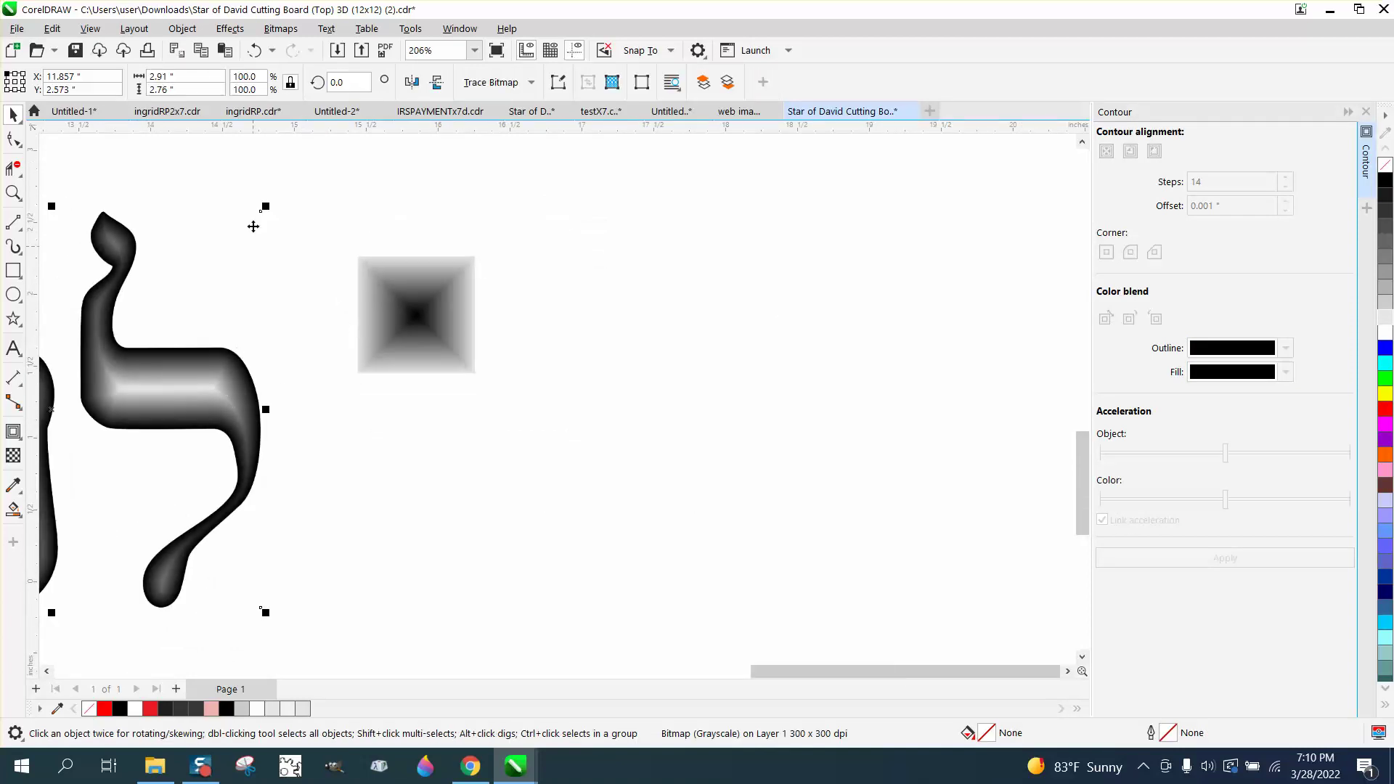
click(253, 50)
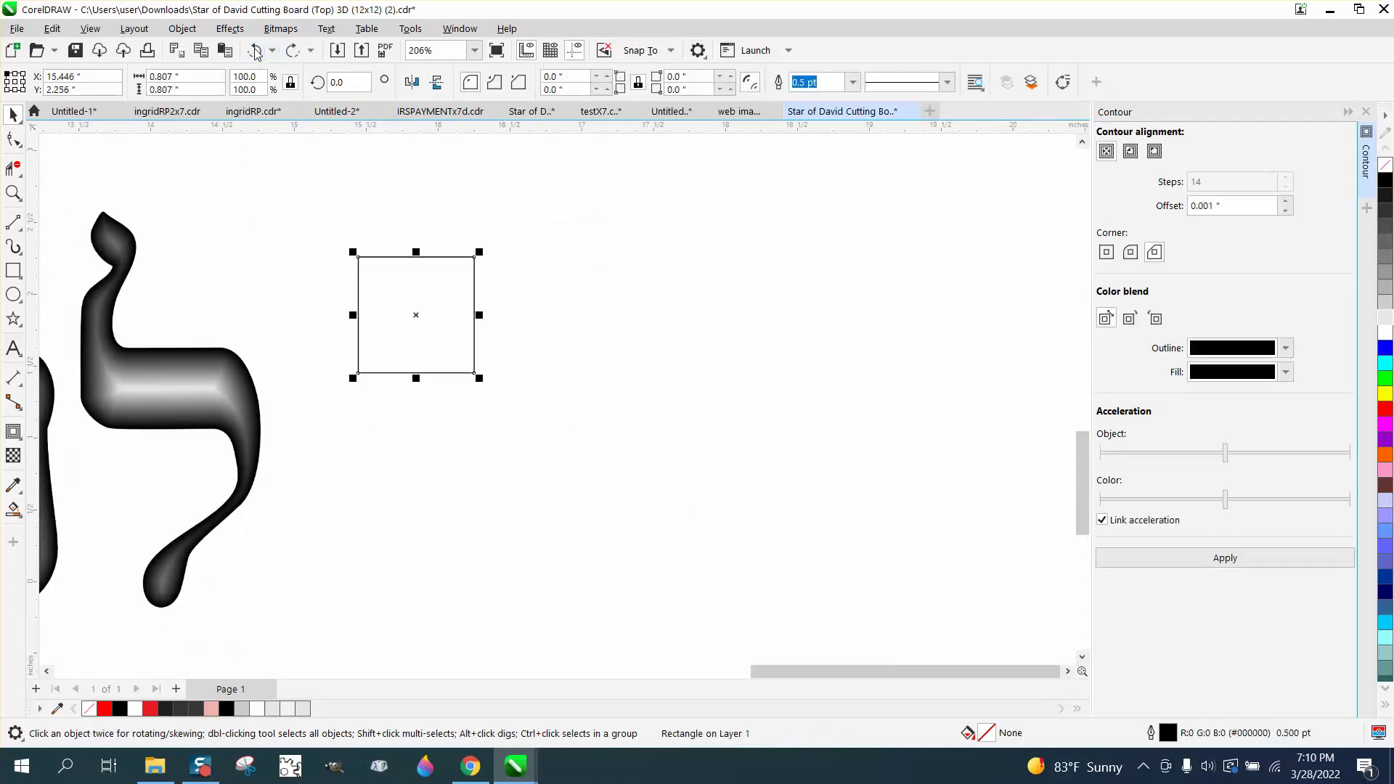
click(254, 51)
click(254, 50)
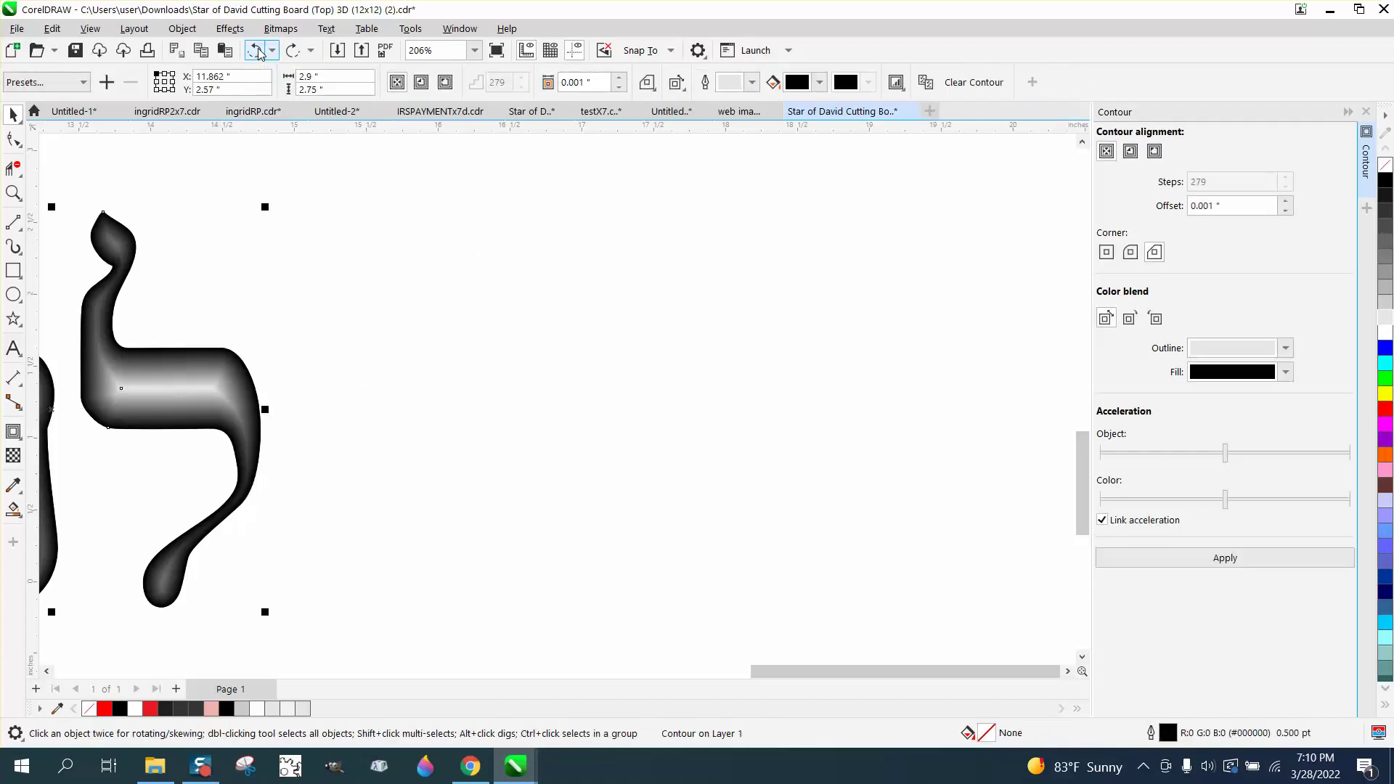
click(254, 51)
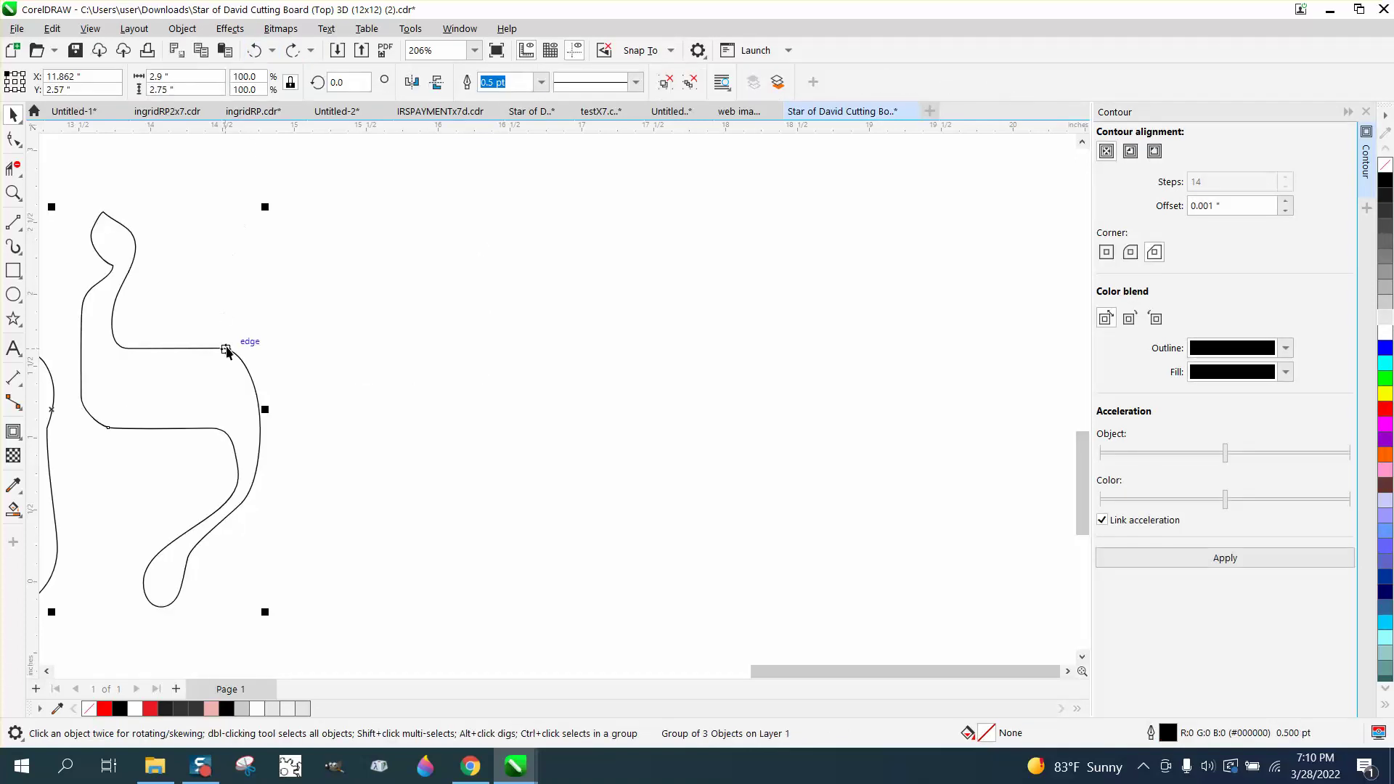
Move the lettering to mid-page, outline it 10% Black, and apply the inverted contour.
drag(226, 349, 675, 346)
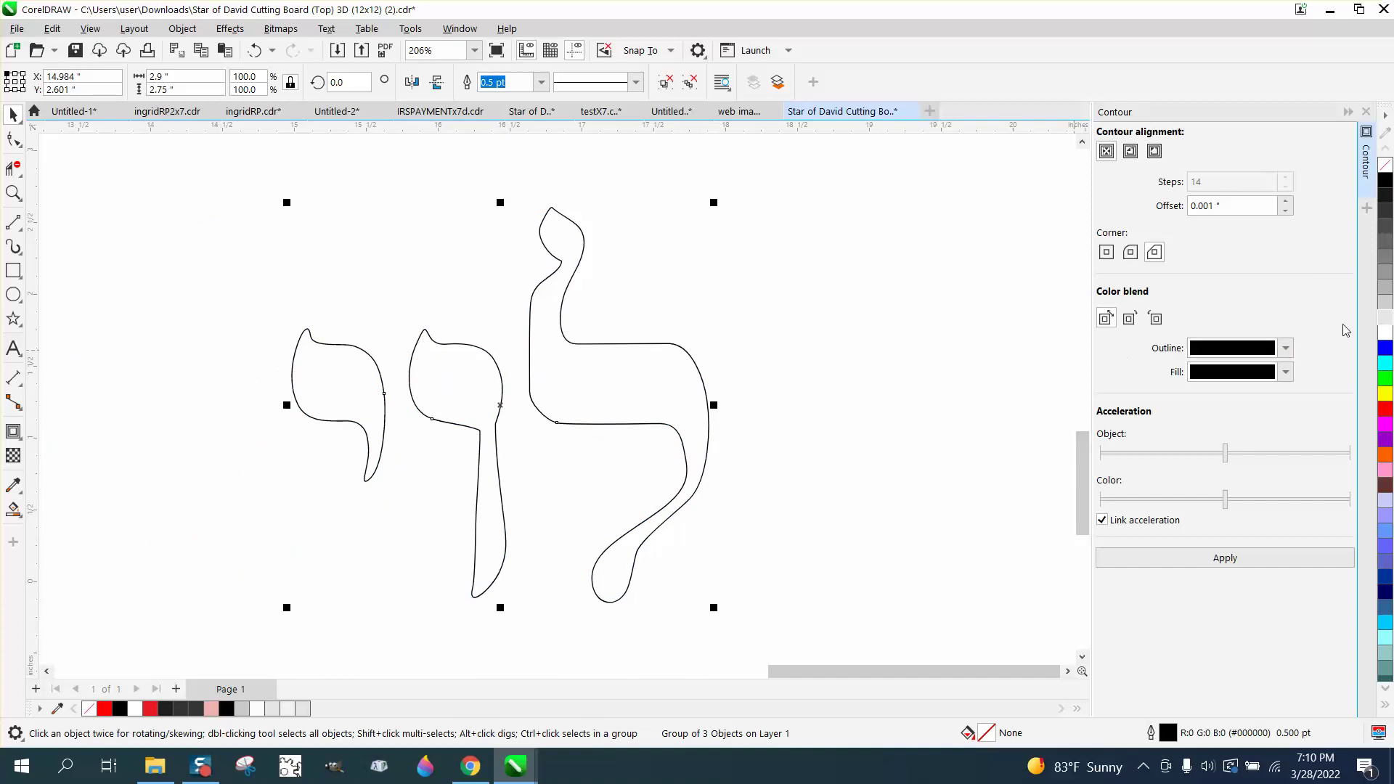
right_click(1384, 322)
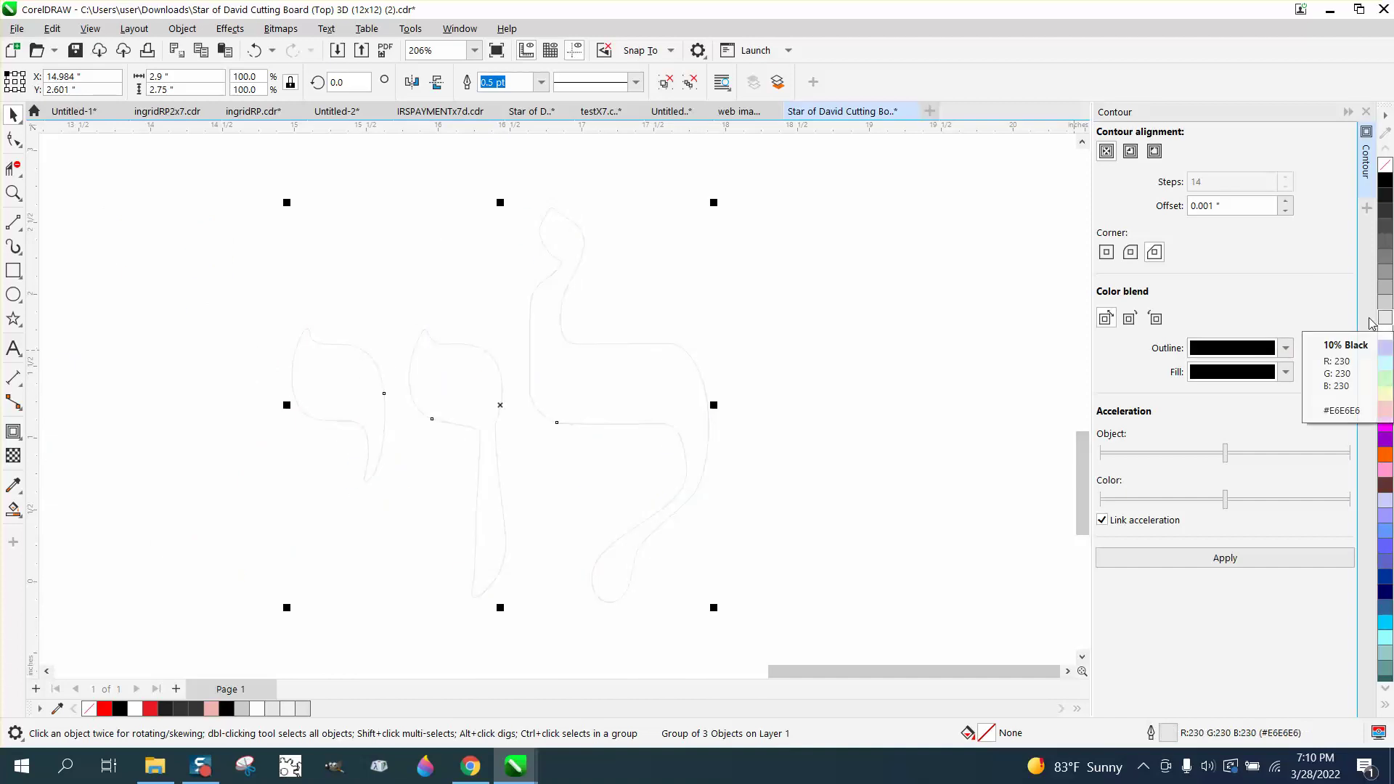
click(1239, 559)
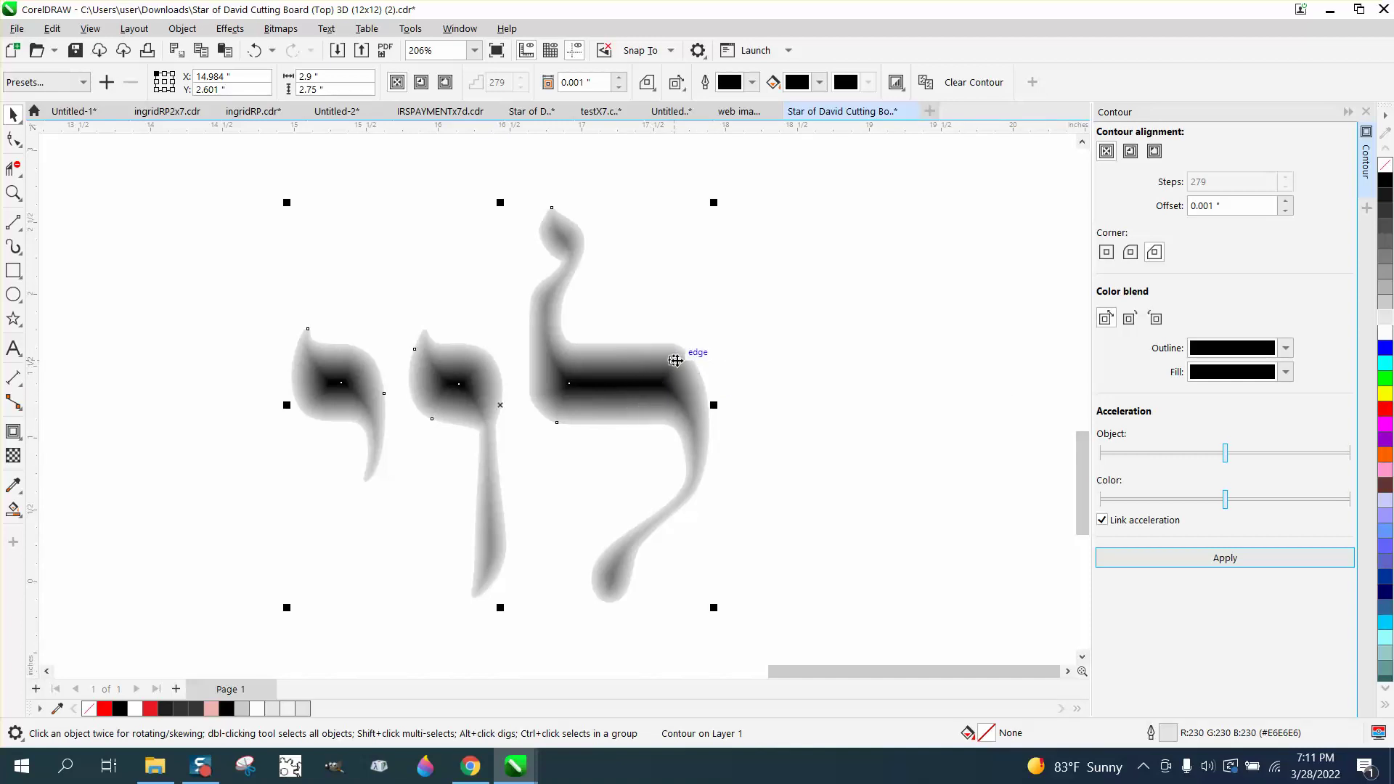
scroll(781, 332, down, 2)
scroll(860, 347, down, 2)
Move the dark-edged contour lettering down and right, then zoom in on it.
click(469, 389)
drag(469, 388, 586, 453)
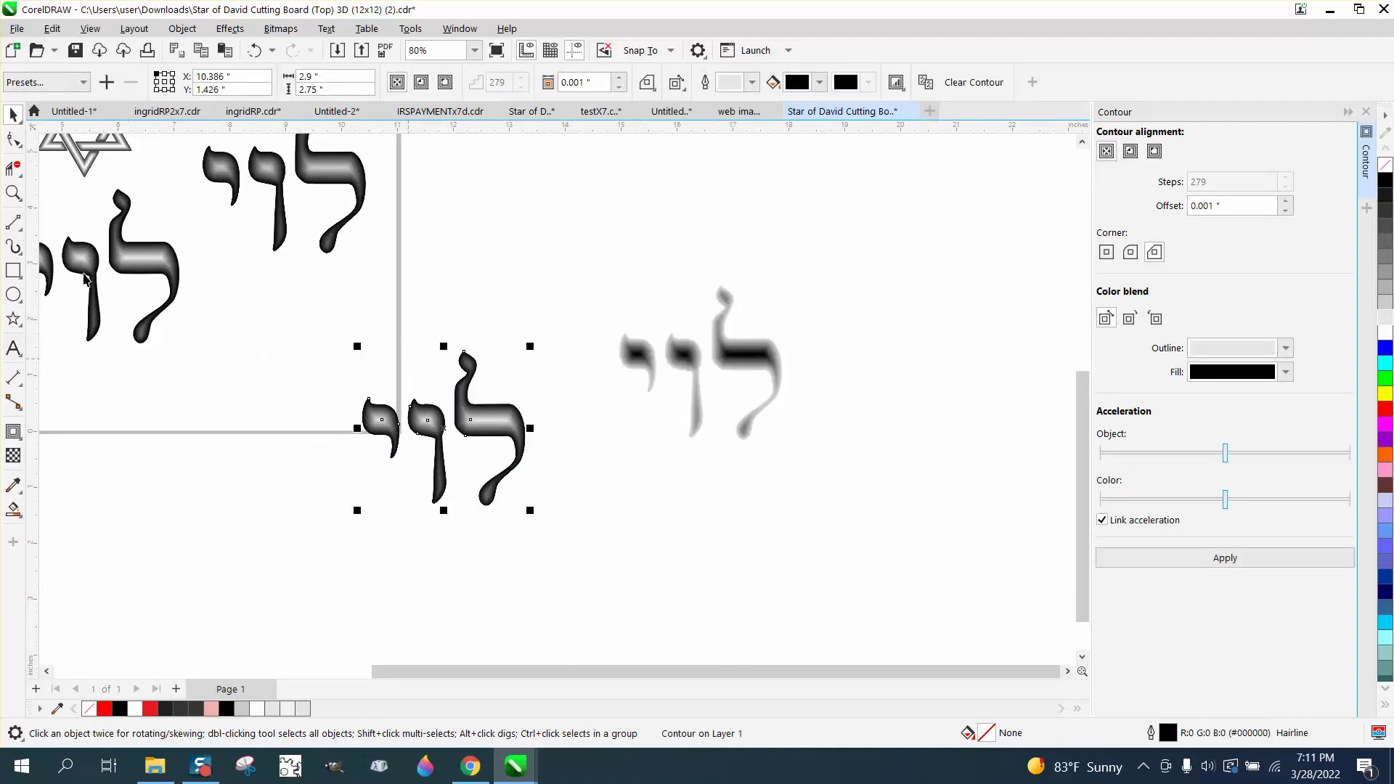
click(13, 194)
drag(461, 403, 644, 489)
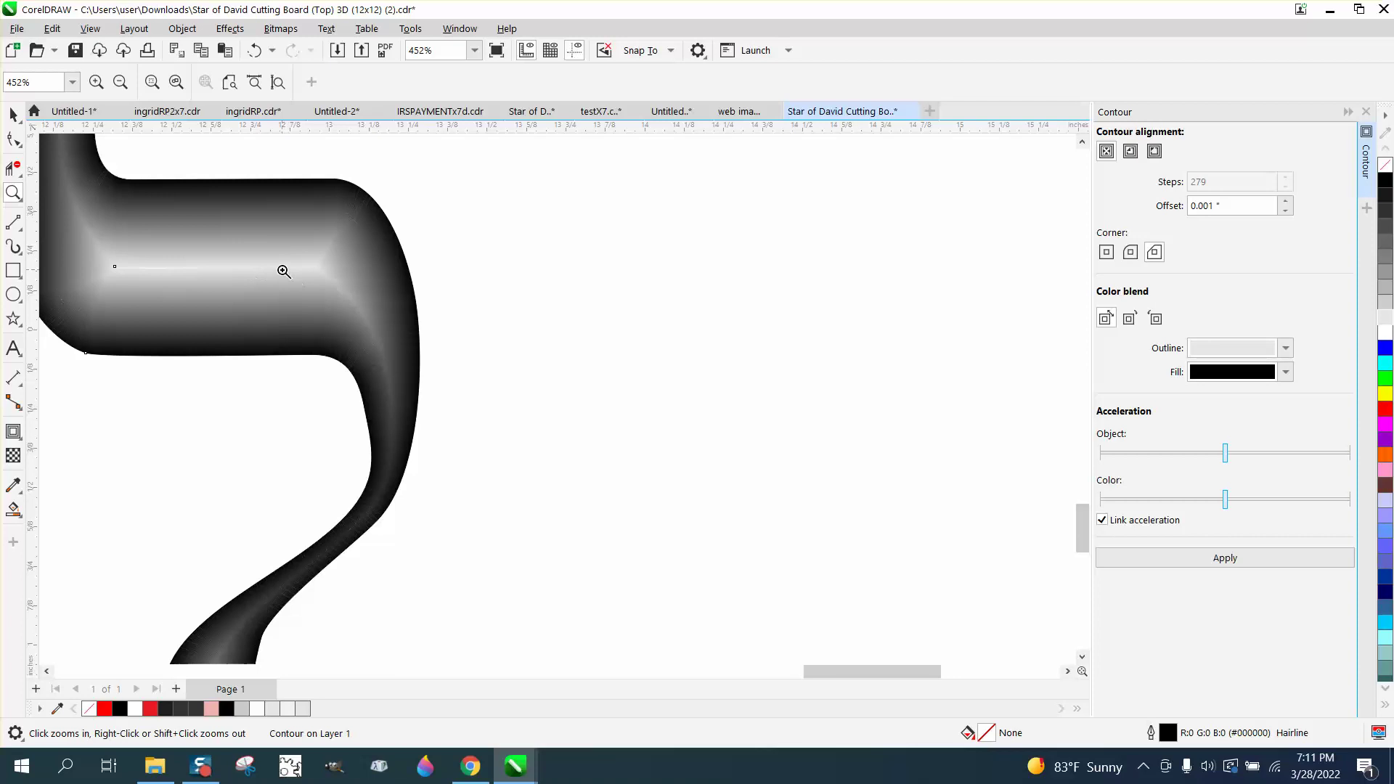
scroll(283, 270, down, 2)
scroll(719, 310, down, 1)
scroll(736, 313, down, 1)
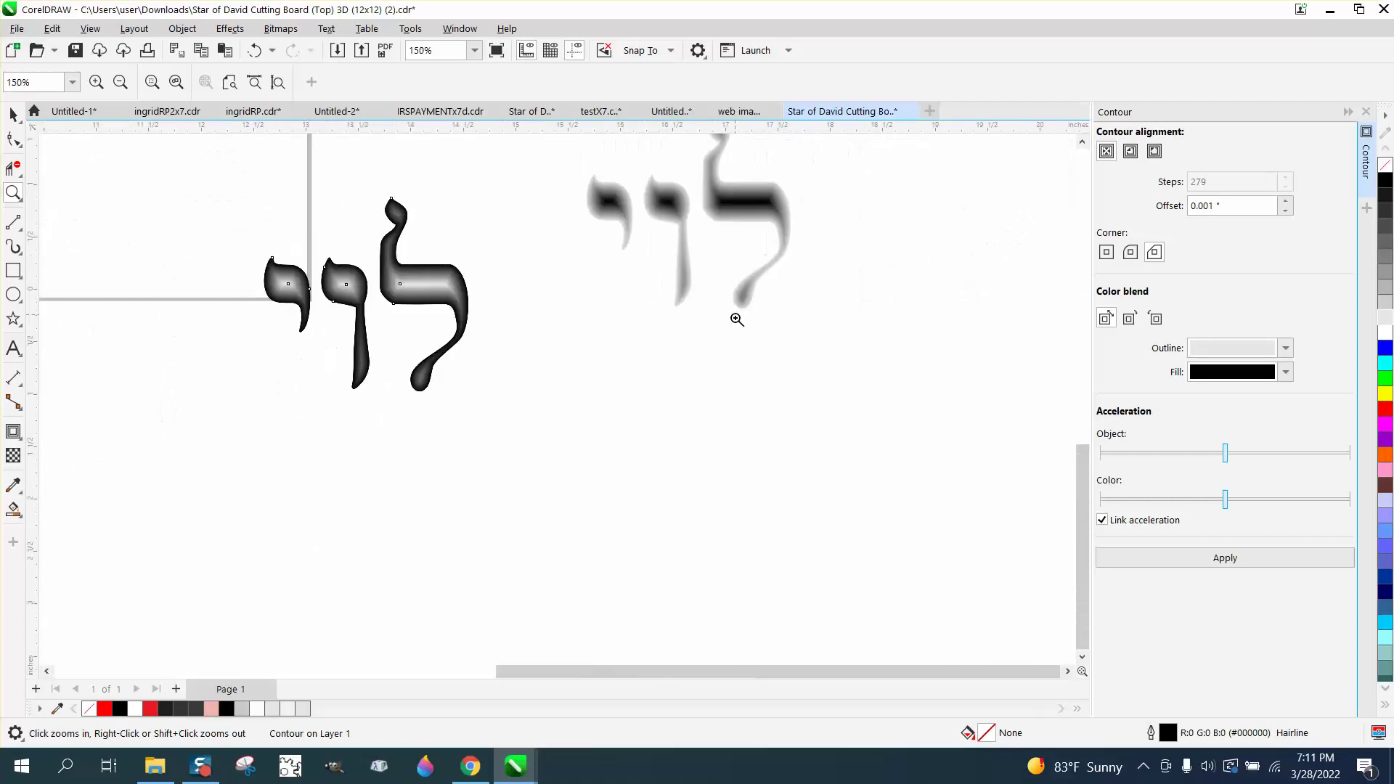
scroll(852, 287, up, 3)
scroll(752, 335, down, 1)
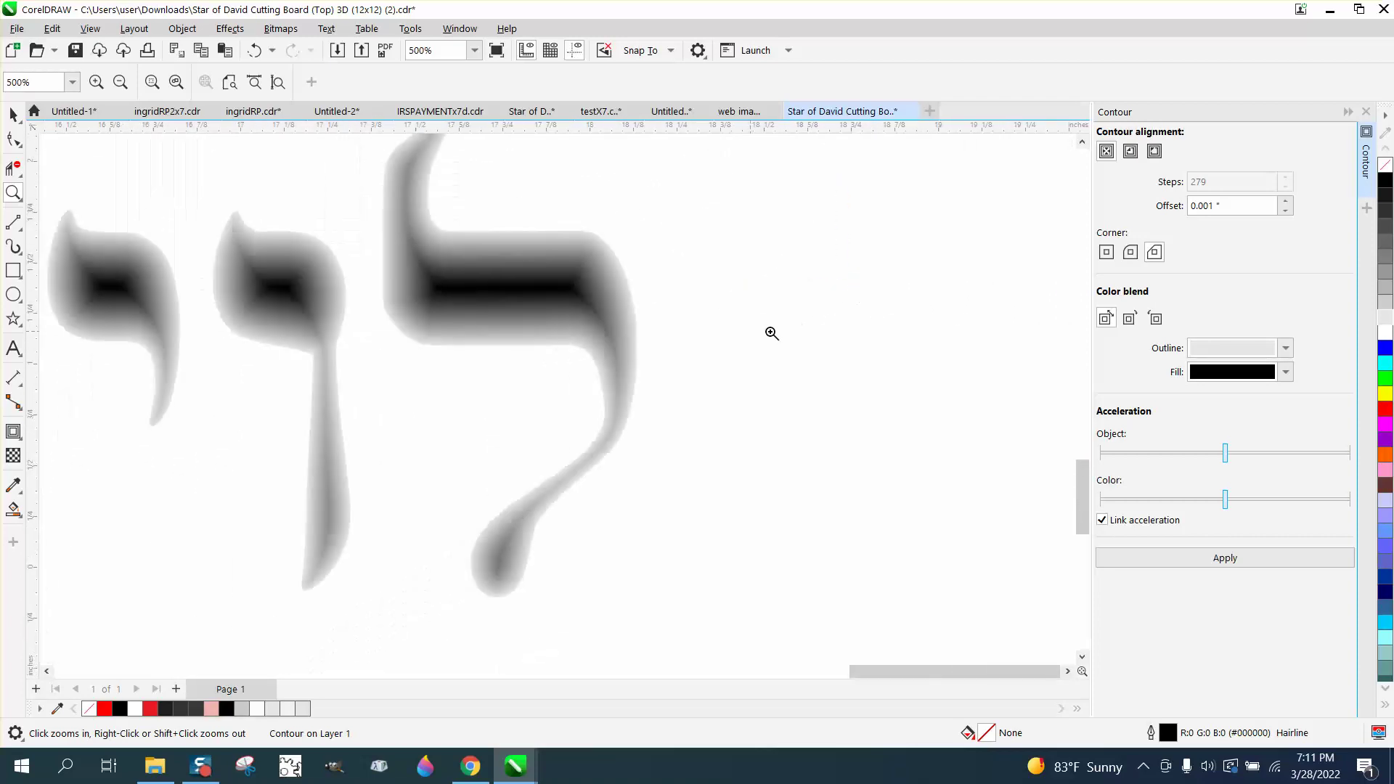
scroll(771, 332, down, 1)
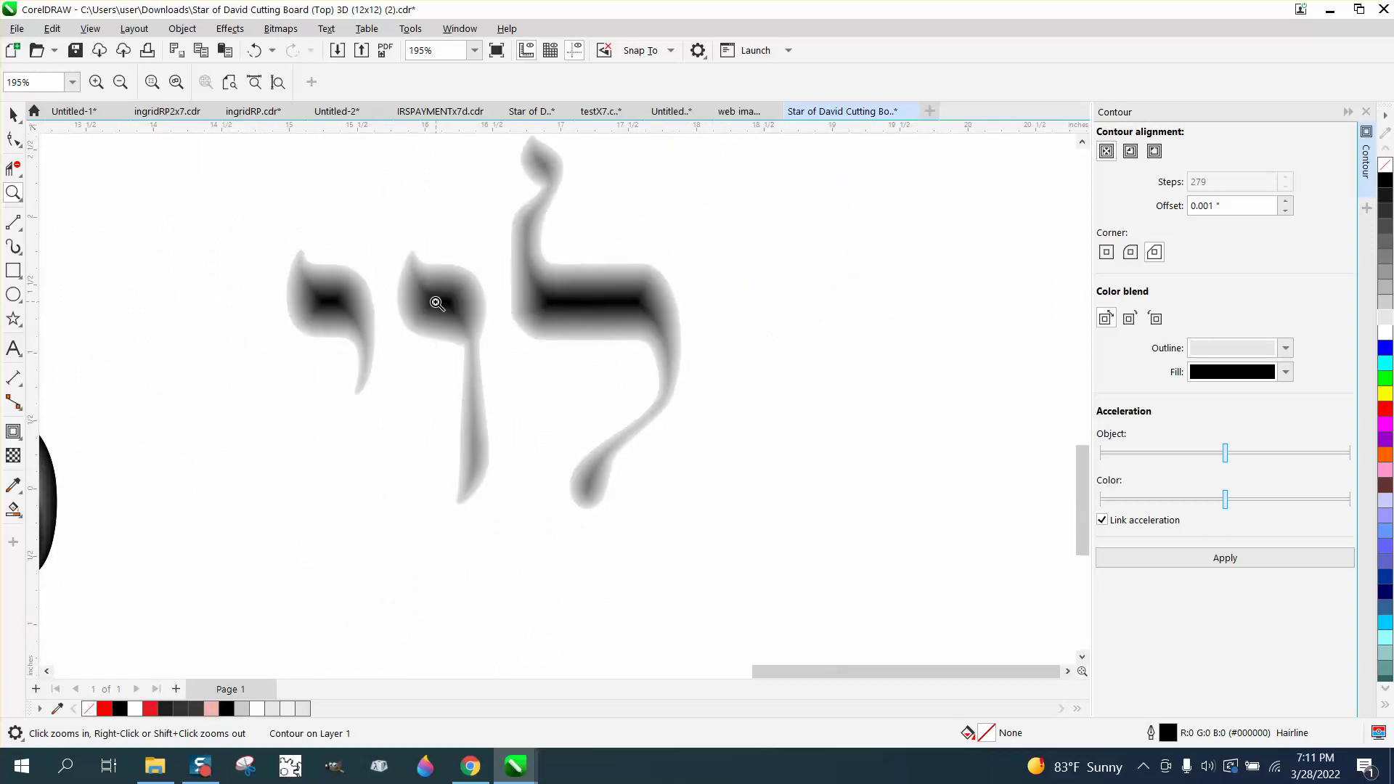
scroll(773, 330, down, 1)
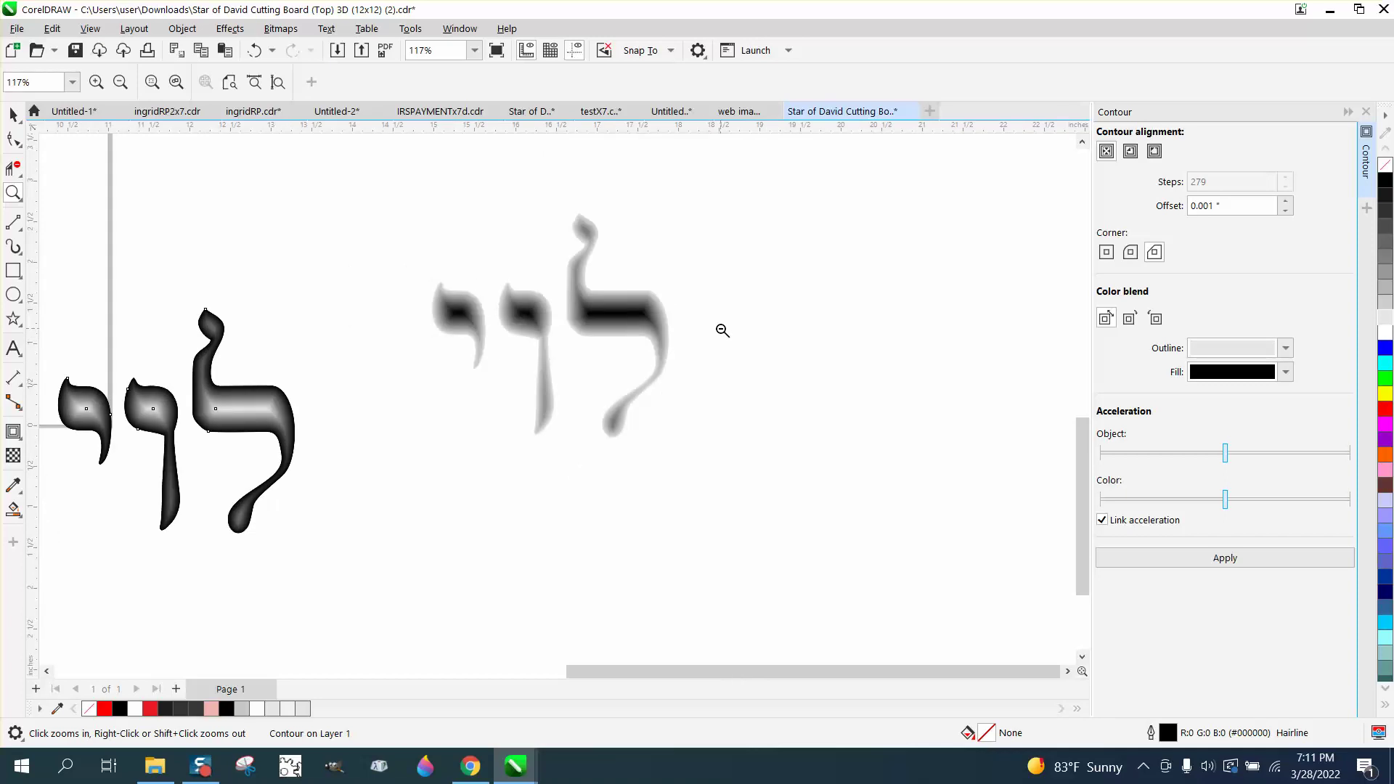